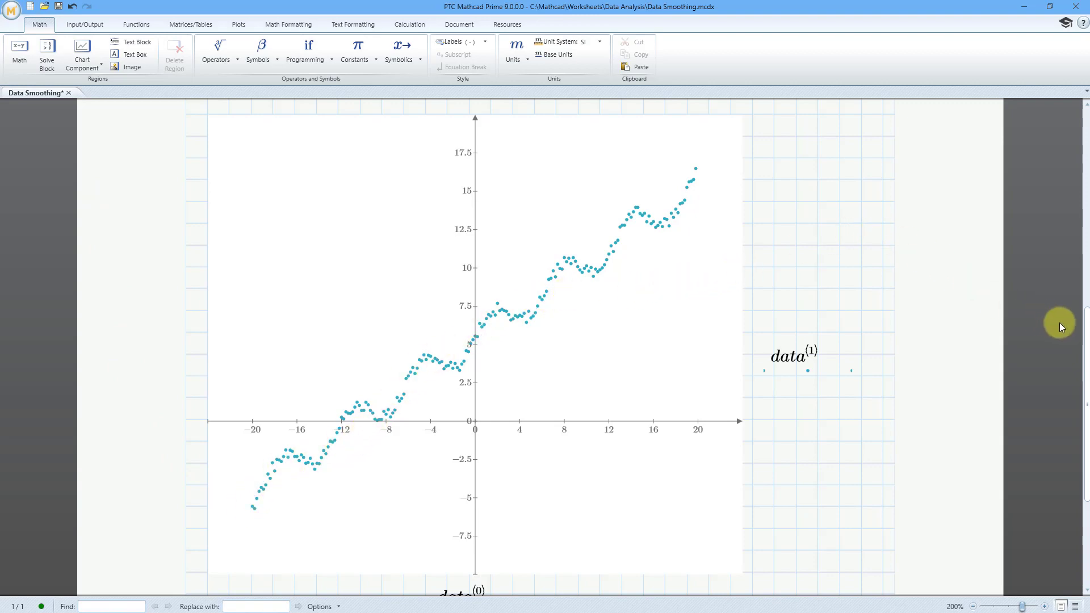
Step: Scroll back up to the worksheet title and the f(x), i and data definitions
left_click_drag(1084, 330, 1084, 179)
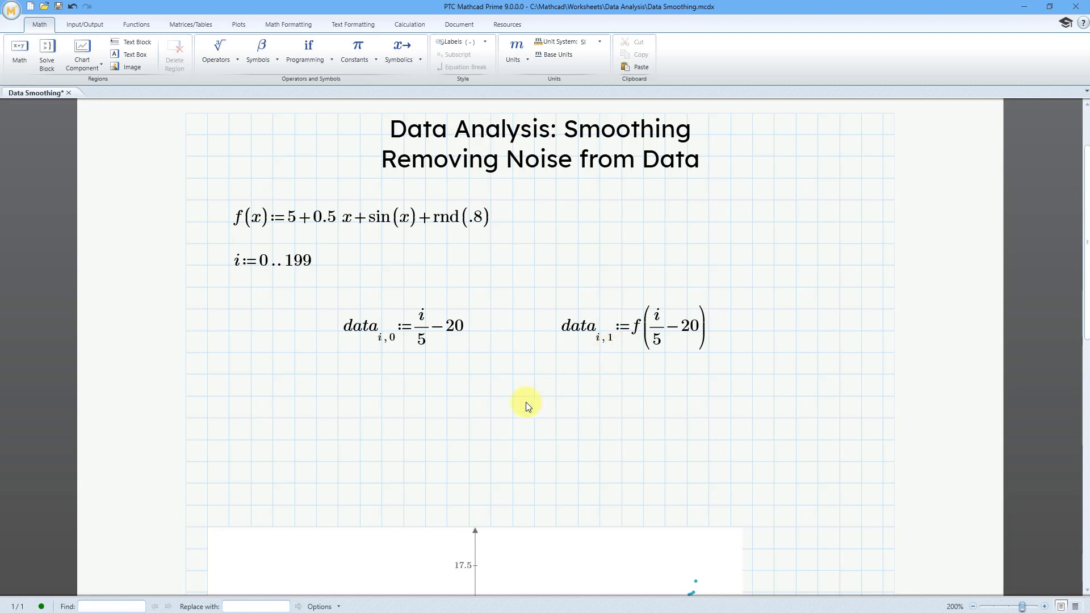
Step: Begin a data⟨2⟩ := definition in a new math region below the existing definitions
left_click(251, 396)
type("data")
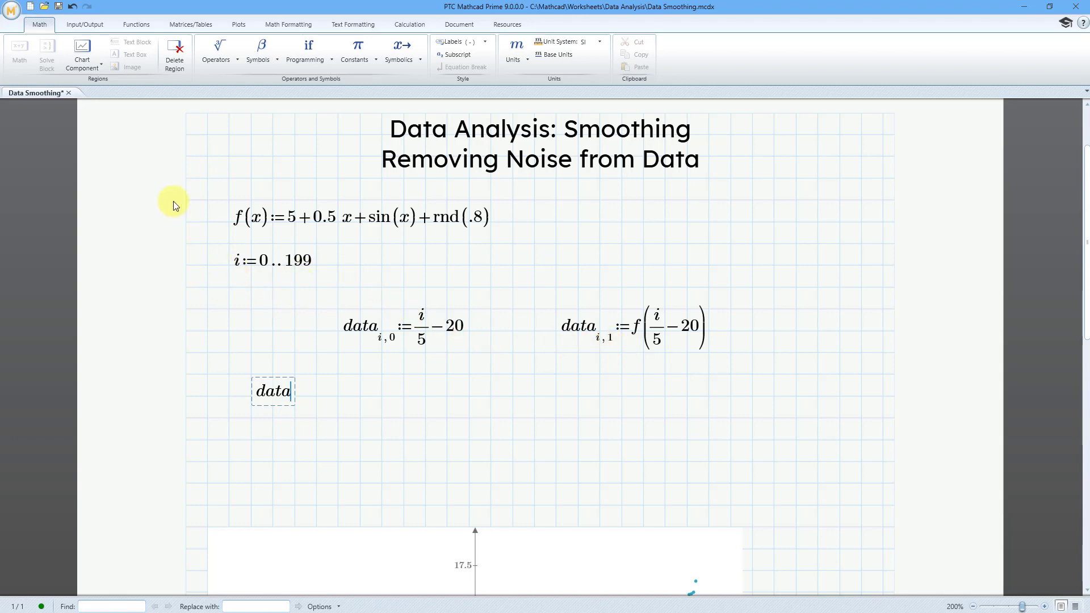
left_click(183, 24)
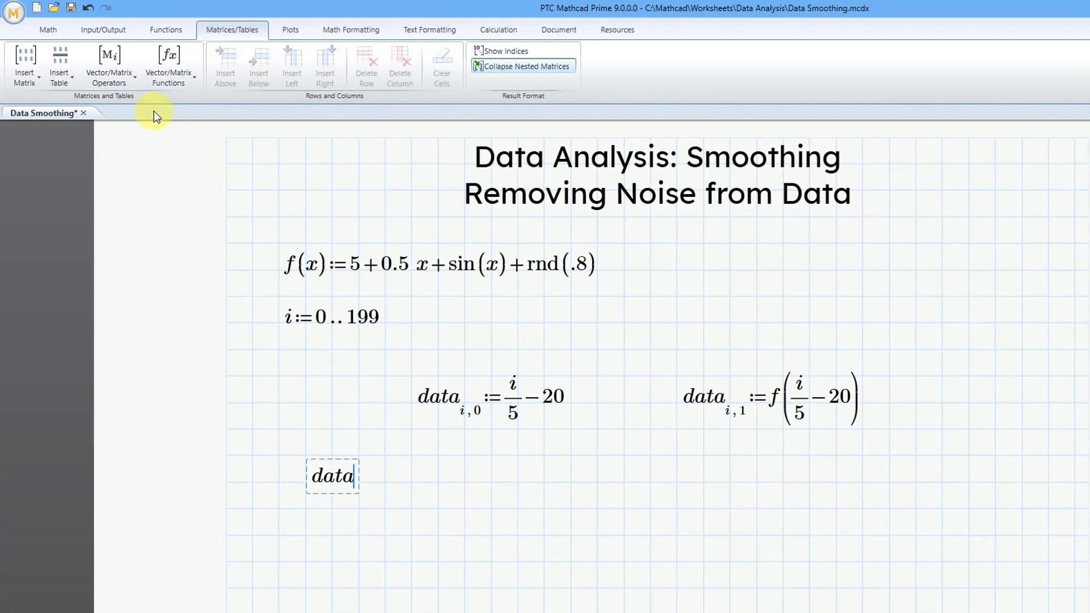
left_click(133, 83)
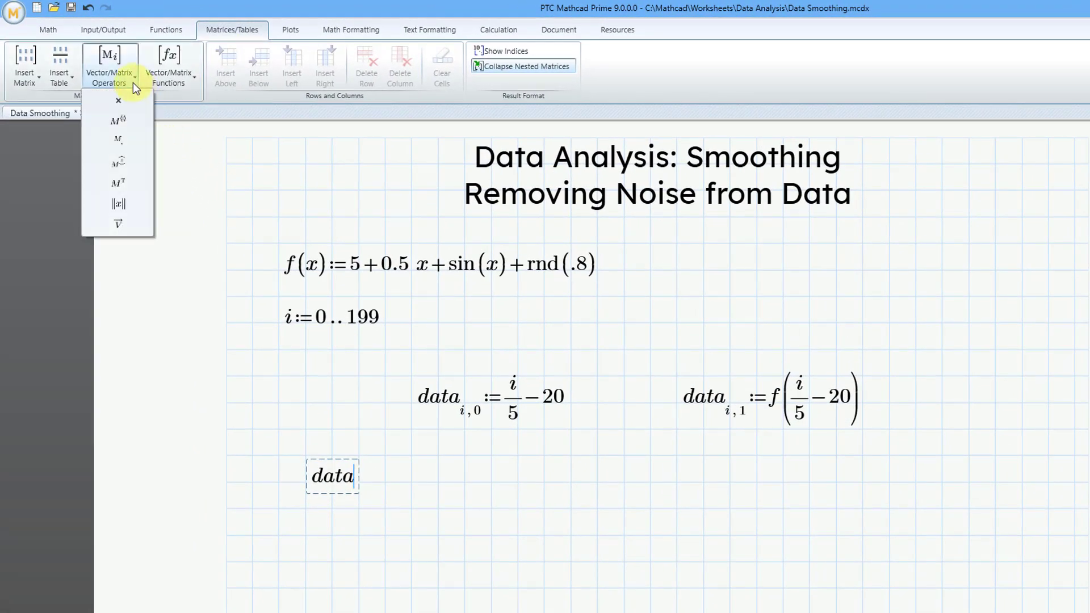
left_click(122, 123)
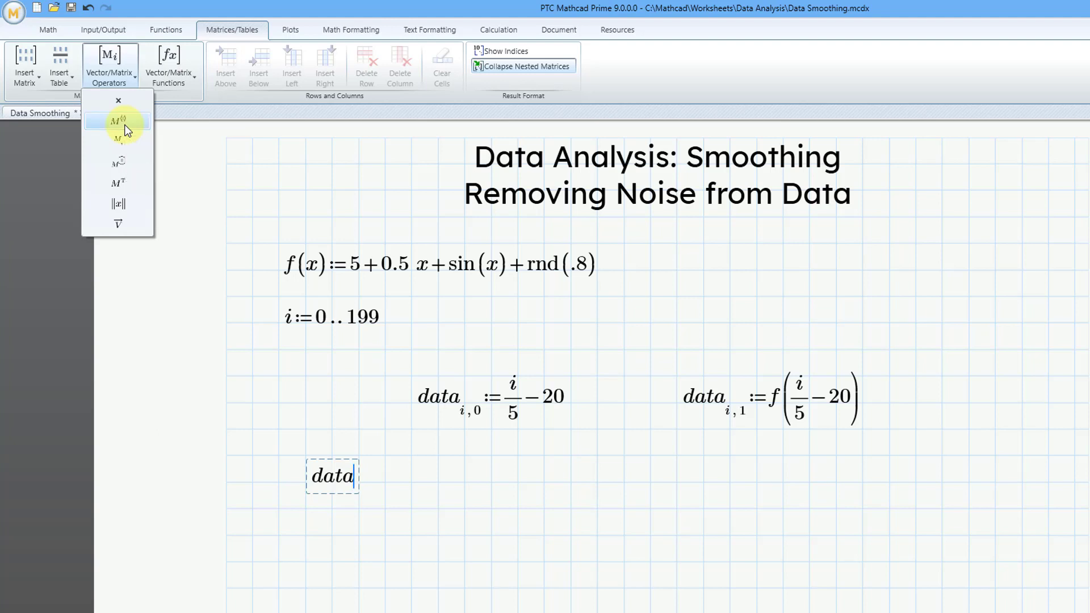
type("2⟩")
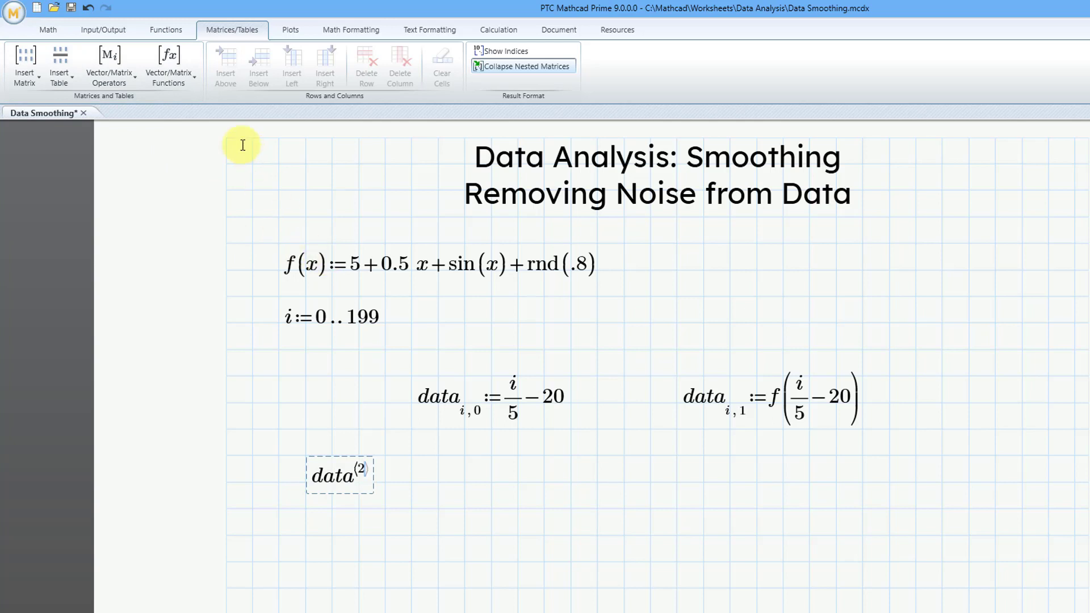
left_click(49, 30)
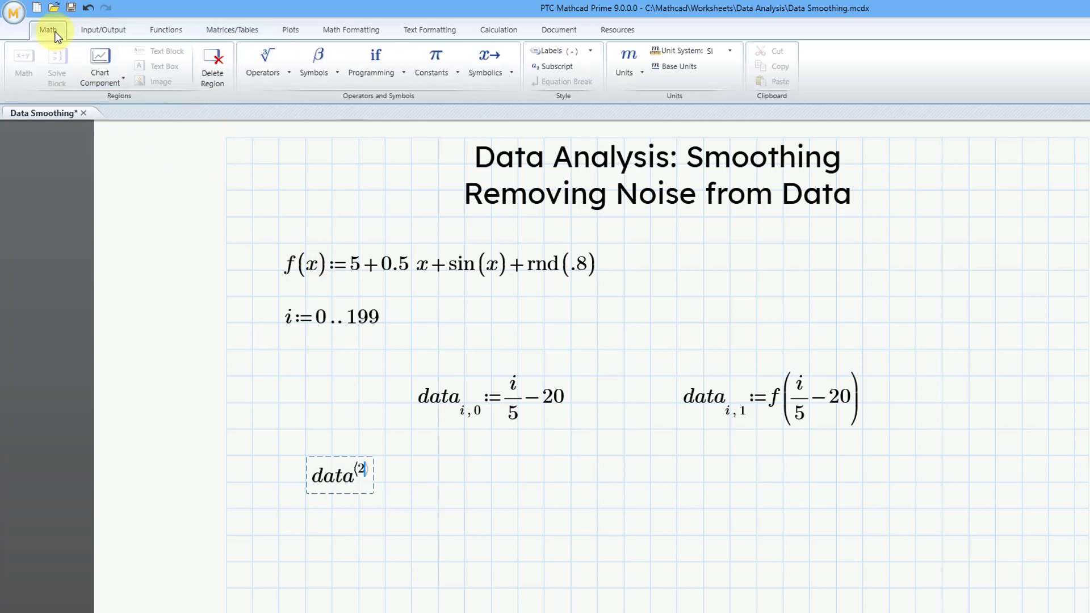
left_click(268, 81)
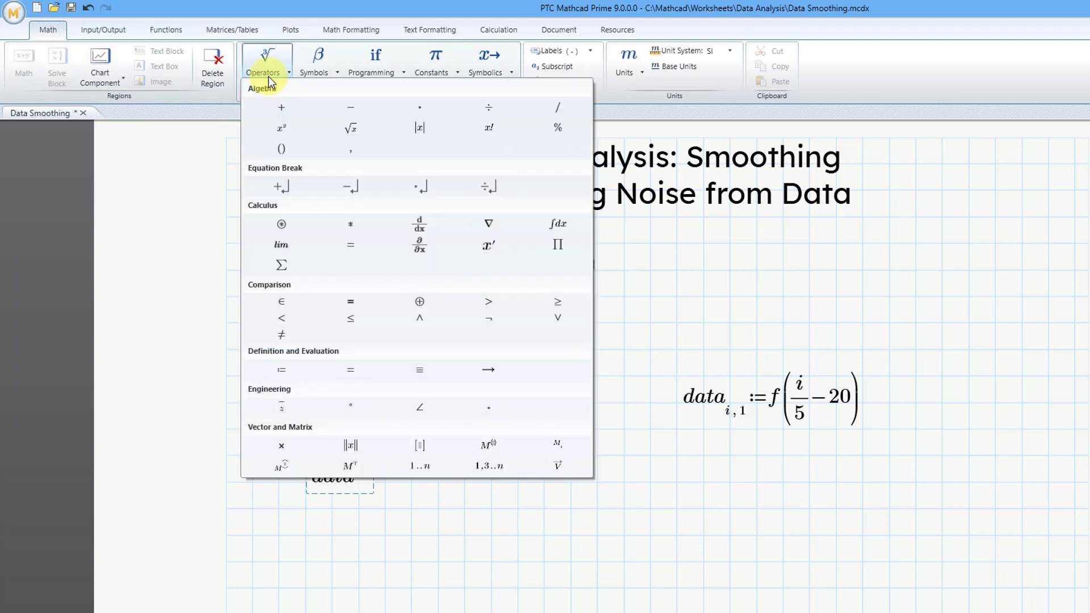
left_click(300, 374)
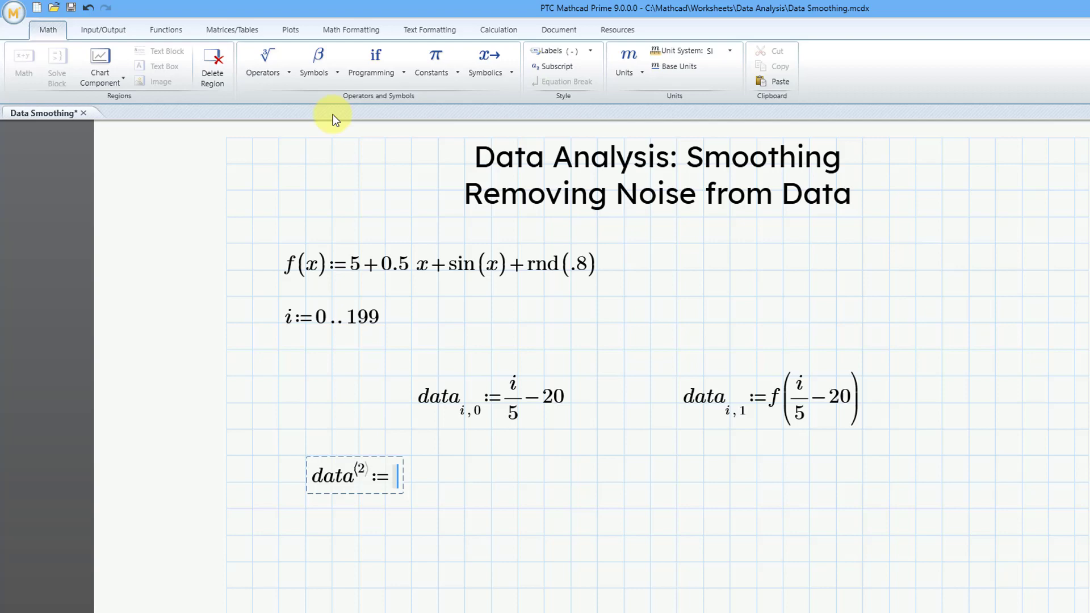
Step: Insert medsmooth from the Curve Fitting and Smoothing functions into the data⟨2⟩ definition
left_click(176, 30)
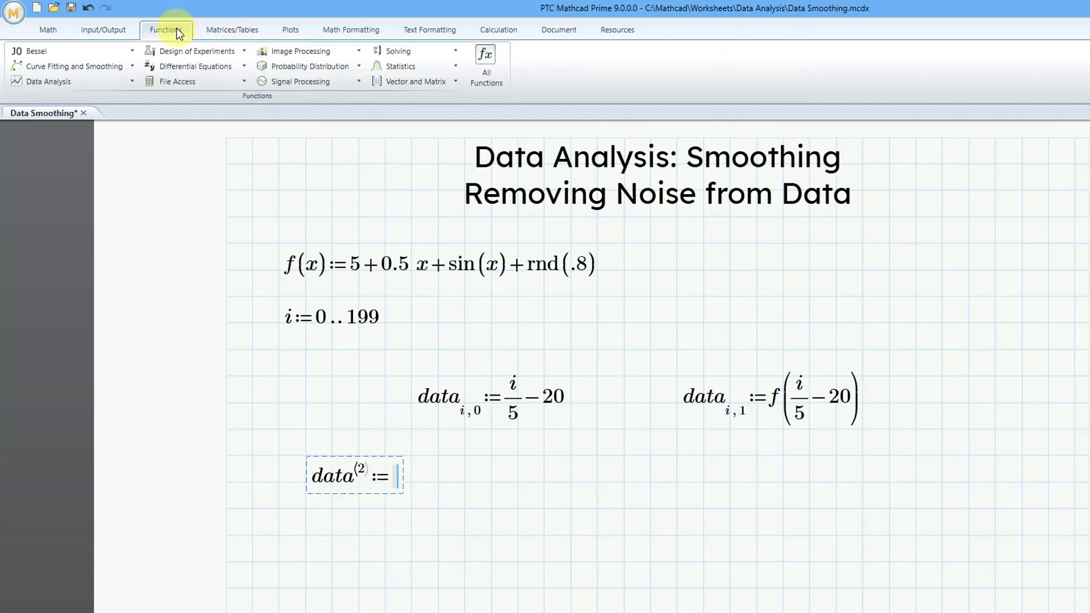
left_click(483, 76)
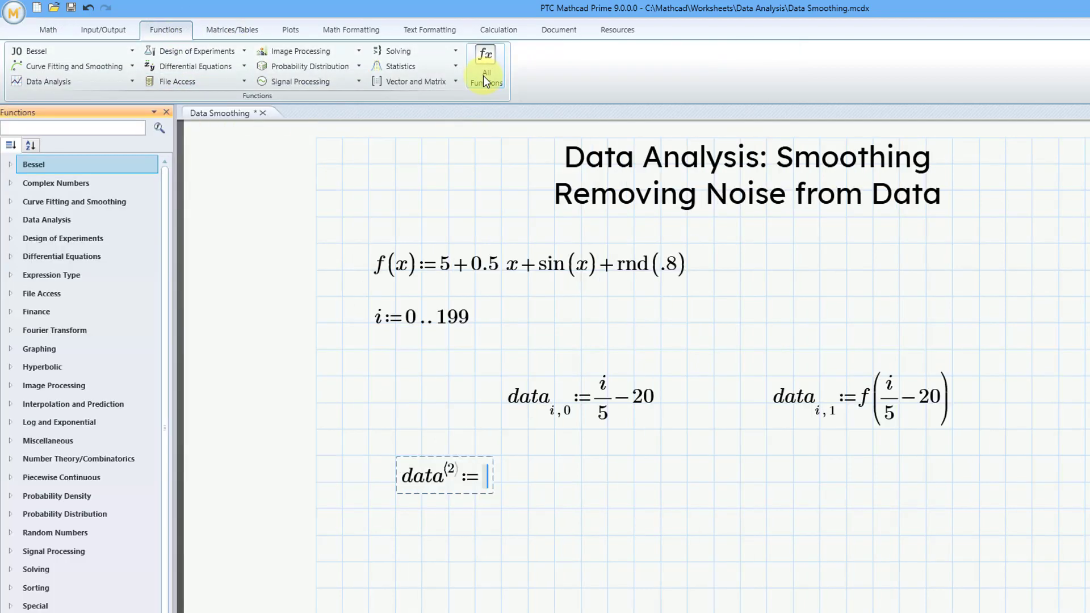
left_click(9, 202)
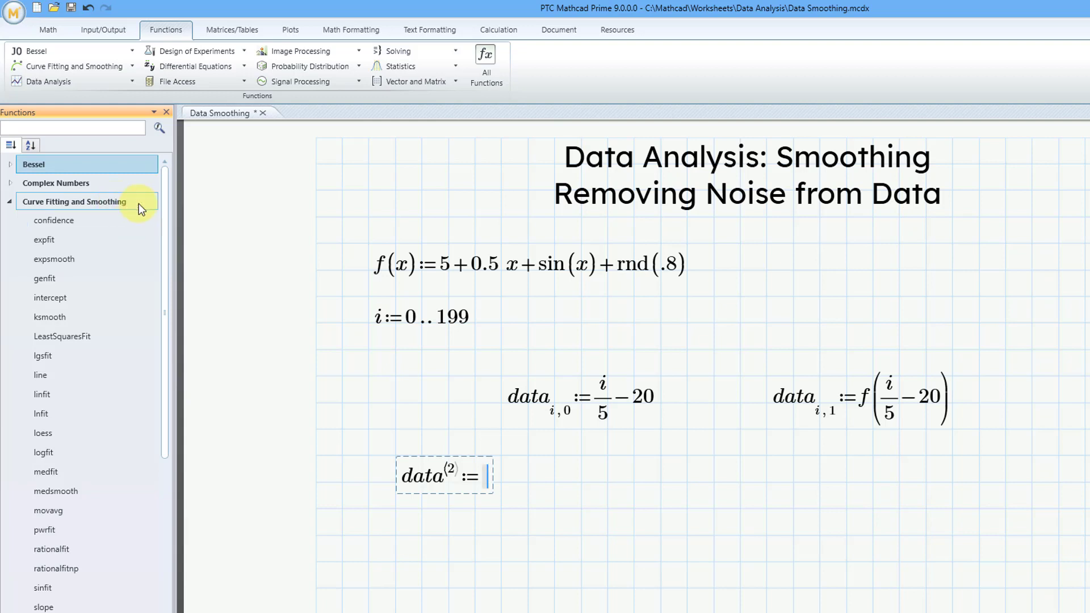
mouse_move(88, 496)
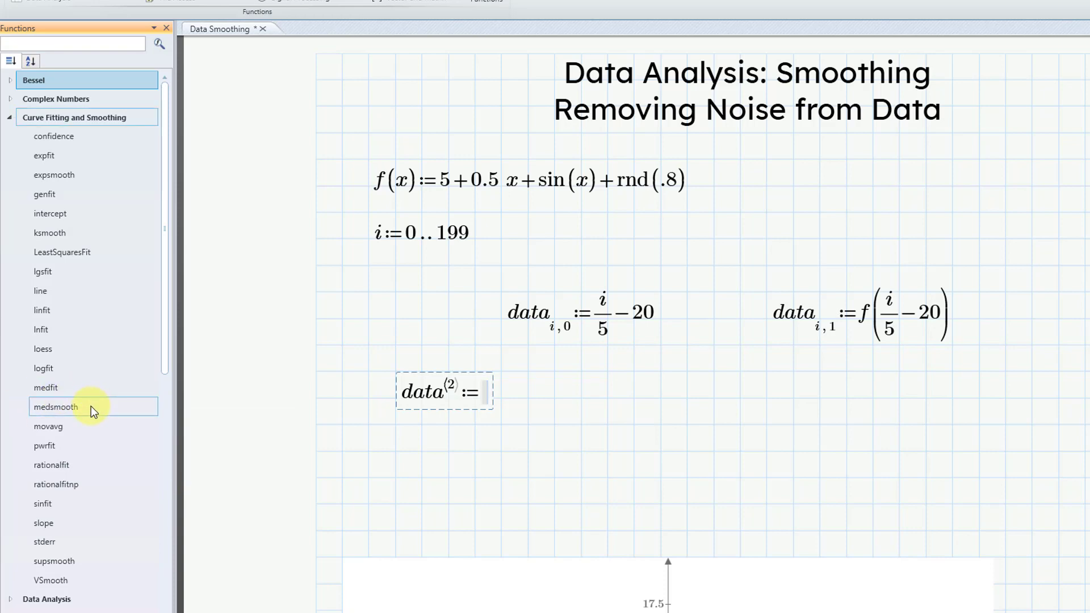
mouse_move(91, 408)
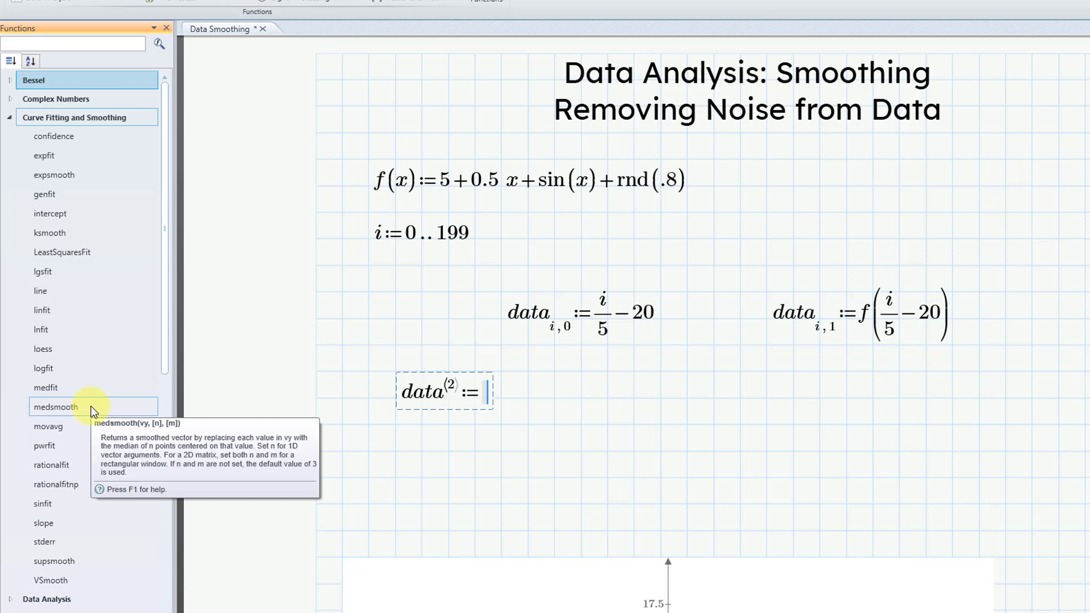
double_click(91, 407)
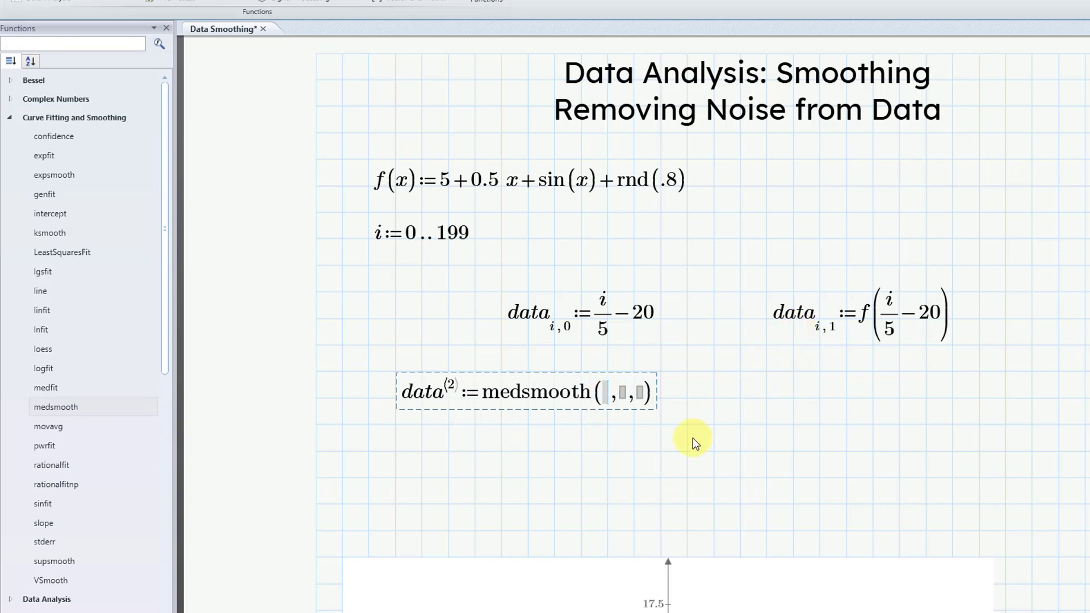
Step: Fill medsmooth with data⟨1⟩ and window 3, removing the unused third argument
type("data")
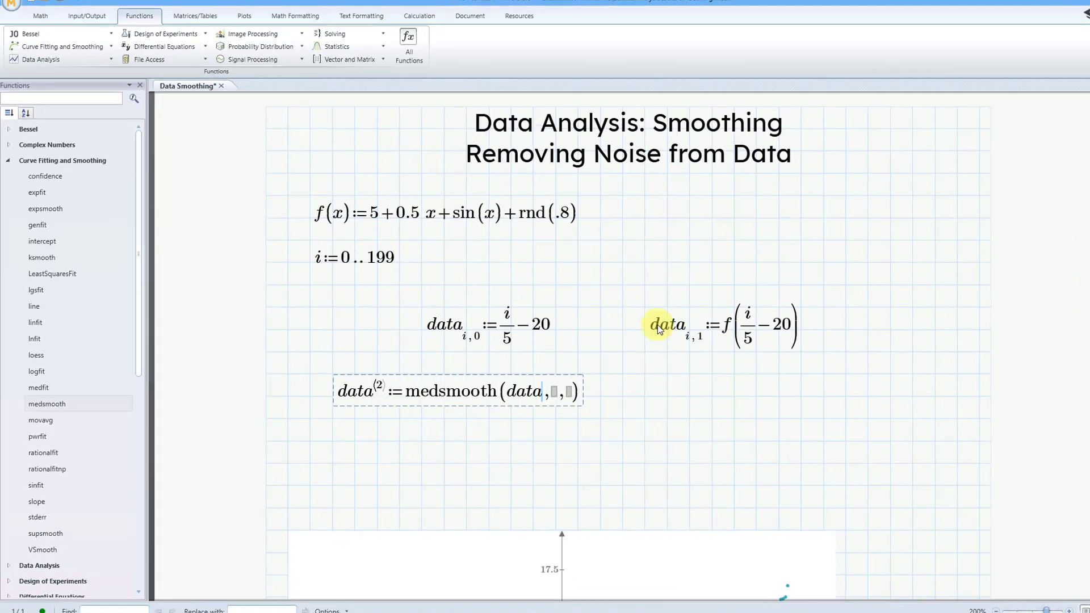
left_click(198, 28)
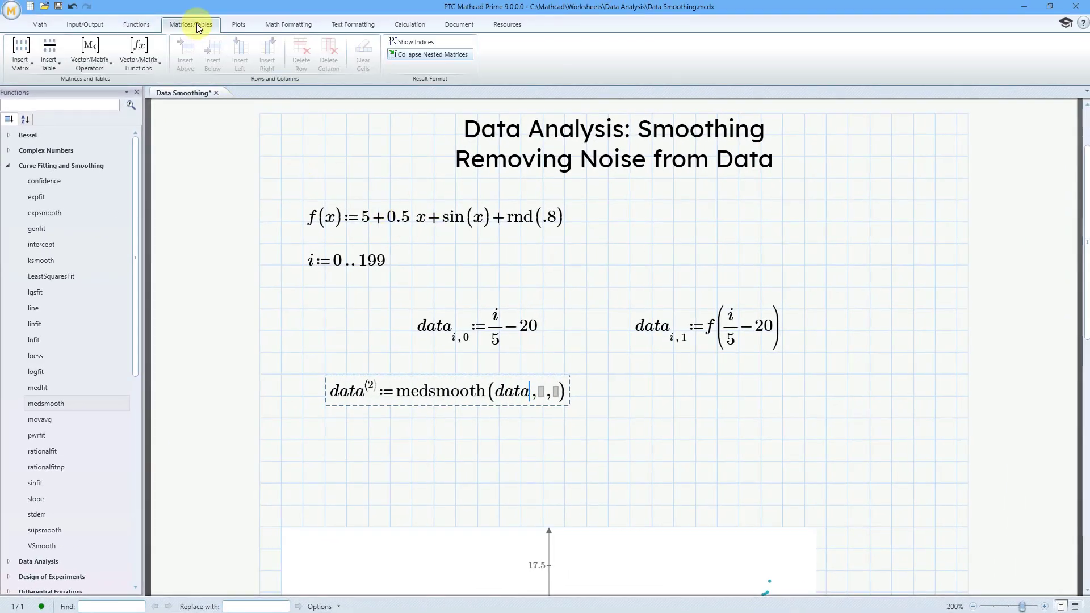
left_click(106, 66)
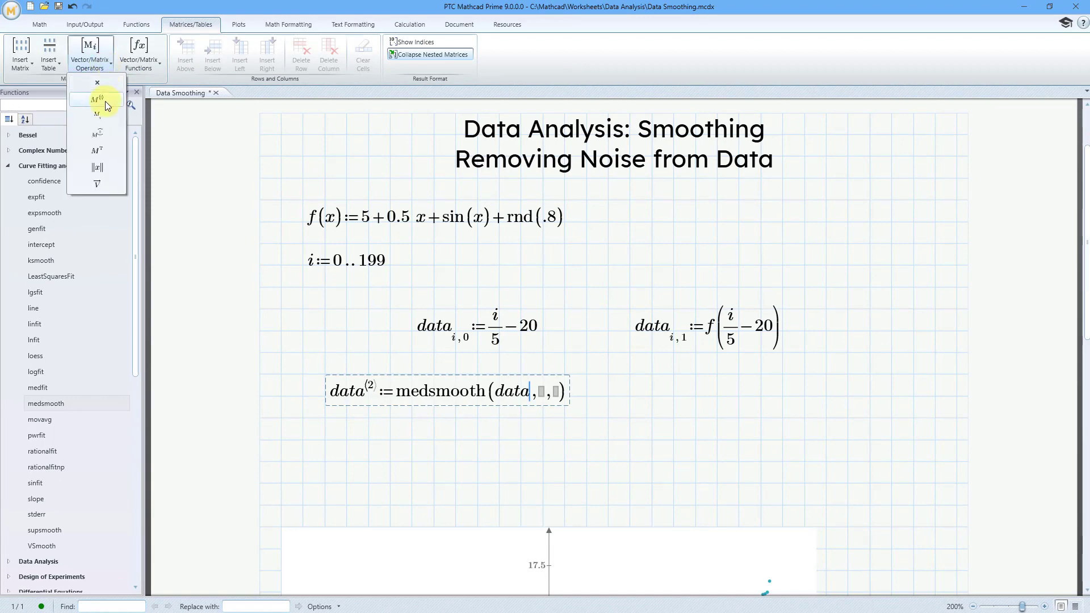
left_click(105, 102)
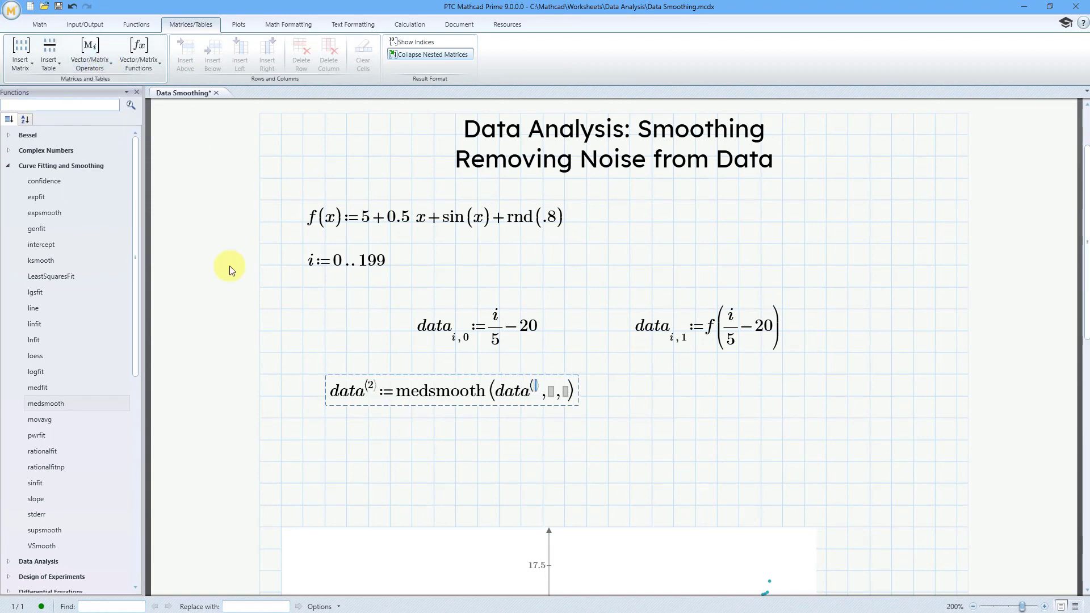
type("1")
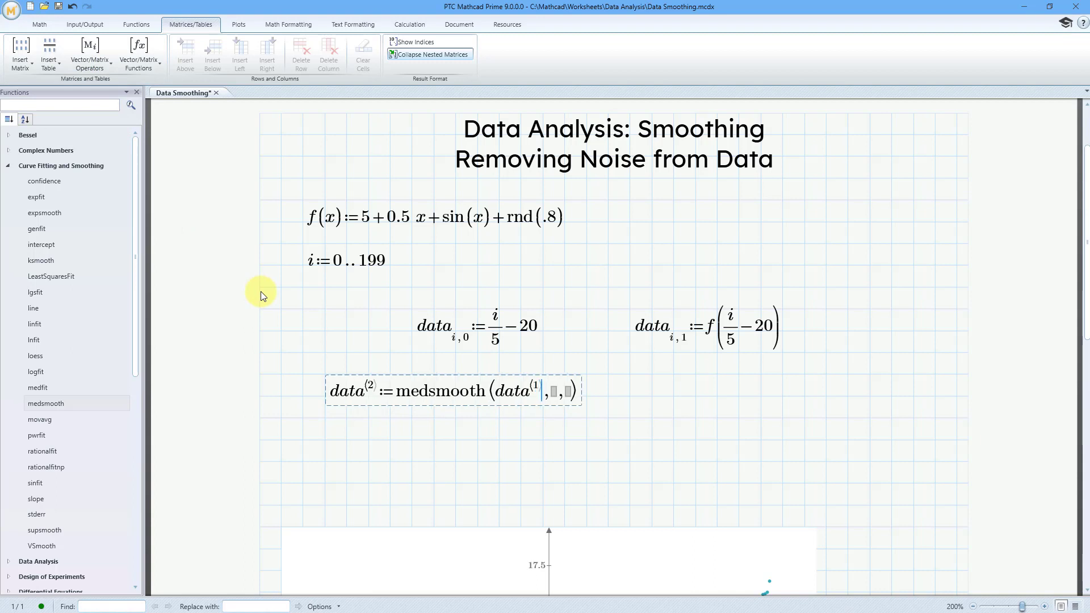
key("space")
key("Tab")
type("3")
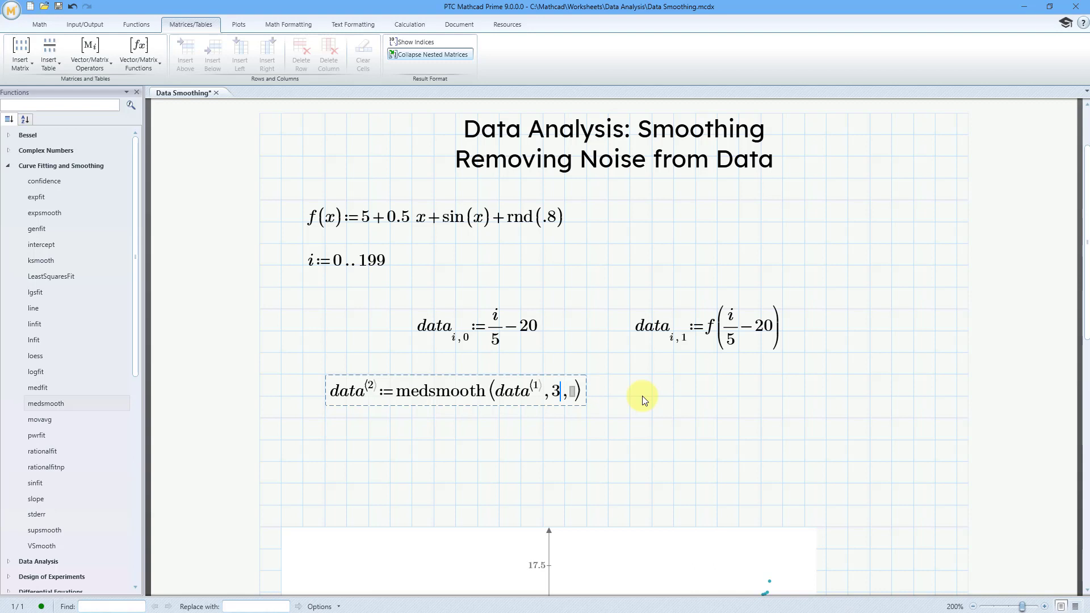
key("Delete")
left_click(643, 396)
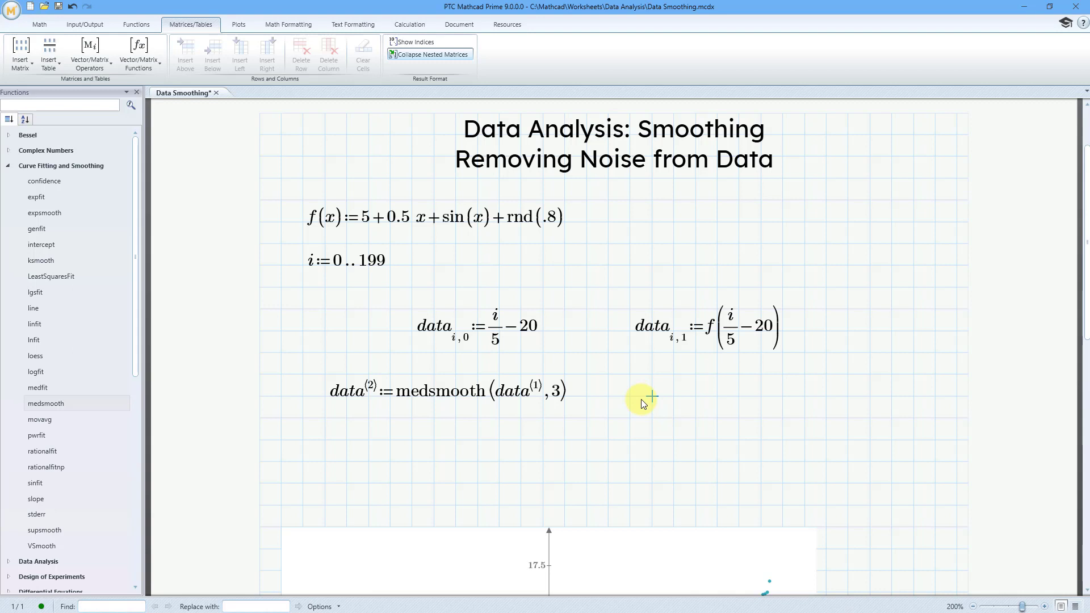
Step: Add data⟨2⟩ as a second trace on the plot
scroll(640, 364, "down", 5)
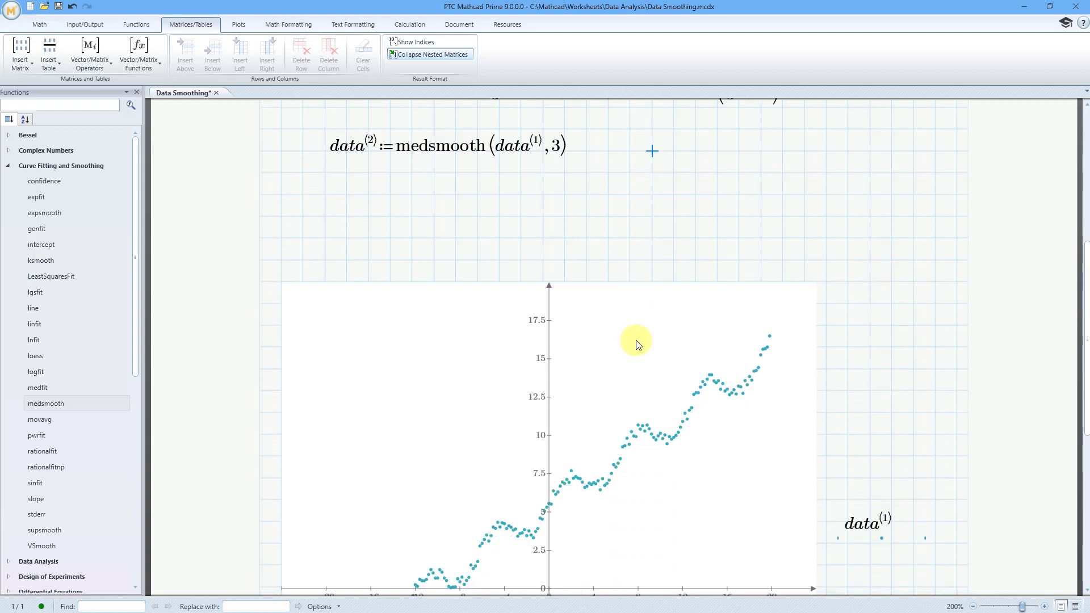
scroll(637, 344, "down", 3)
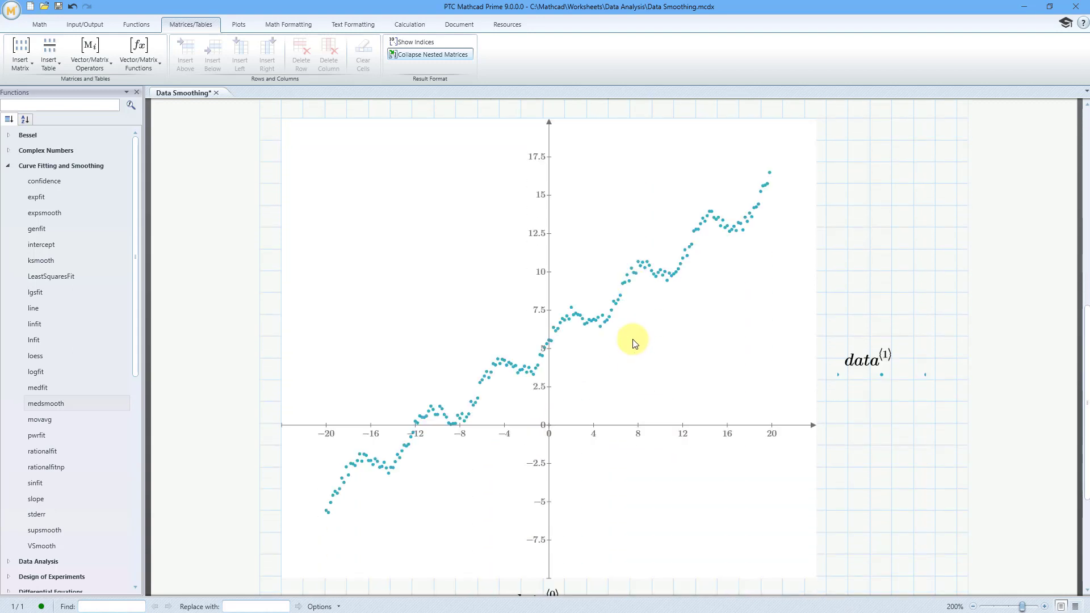
left_click(870, 371)
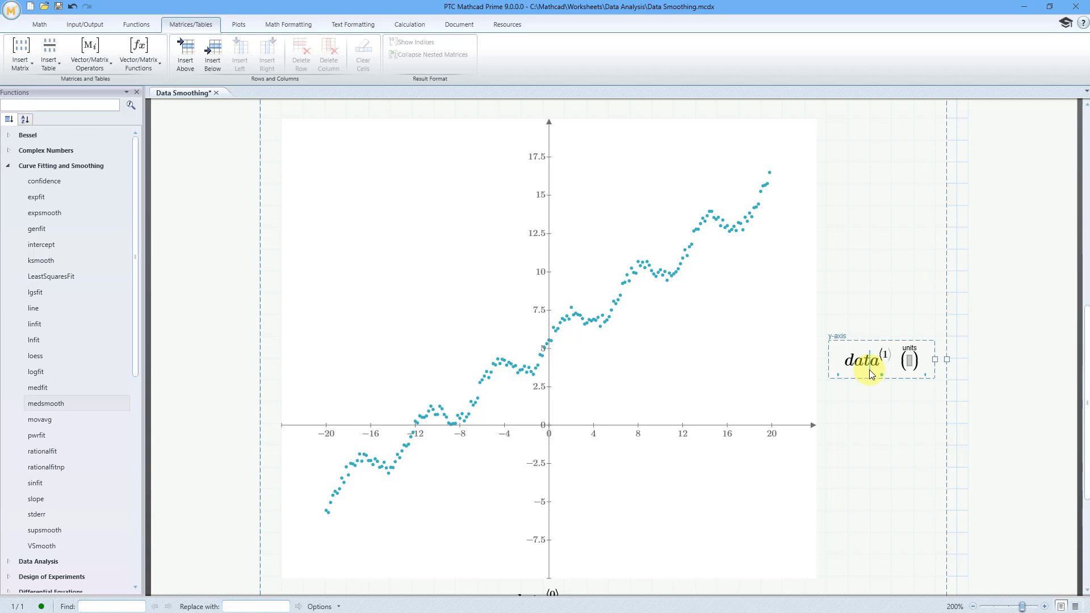
left_click(245, 23)
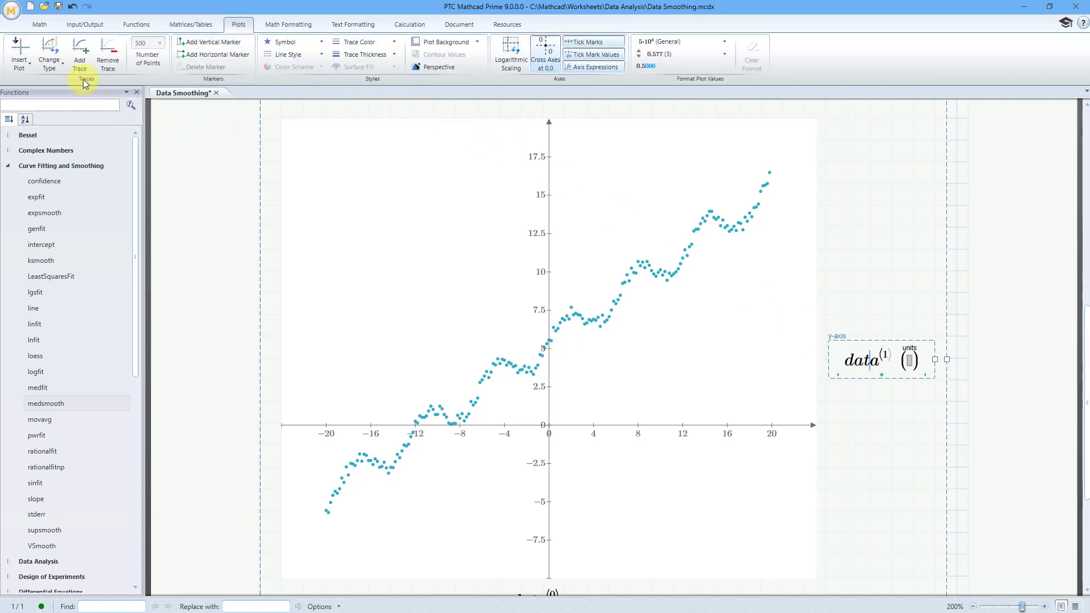
left_click(80, 61)
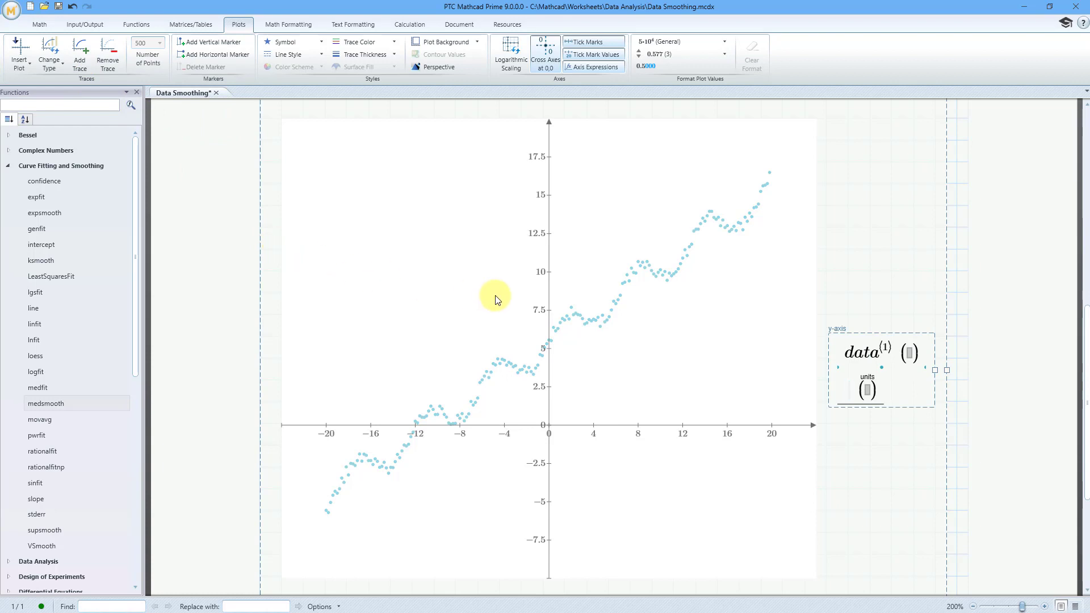
type("data")
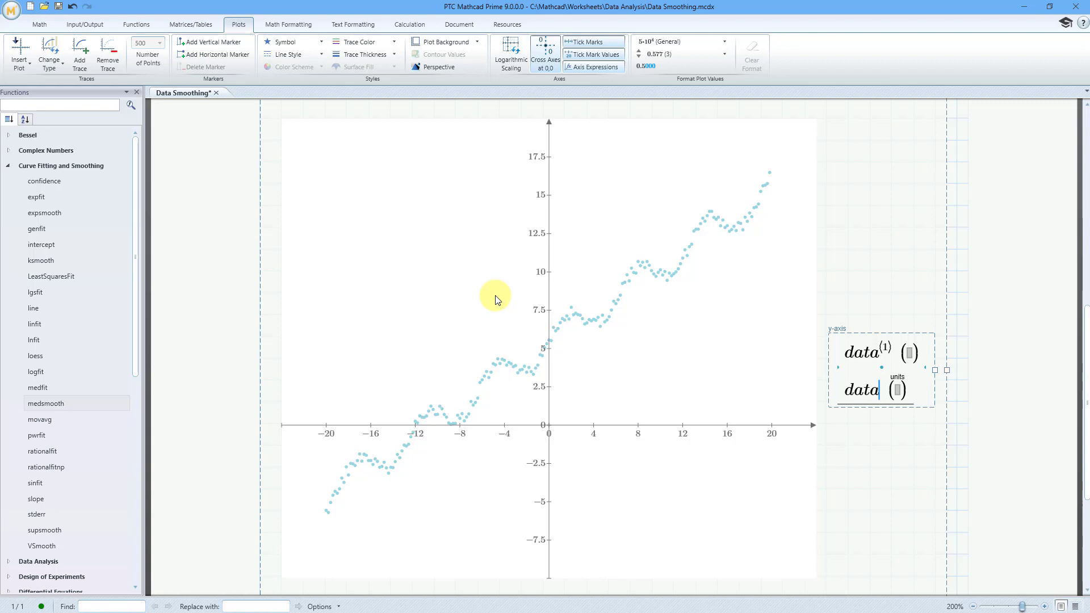
key("ctrl+6")
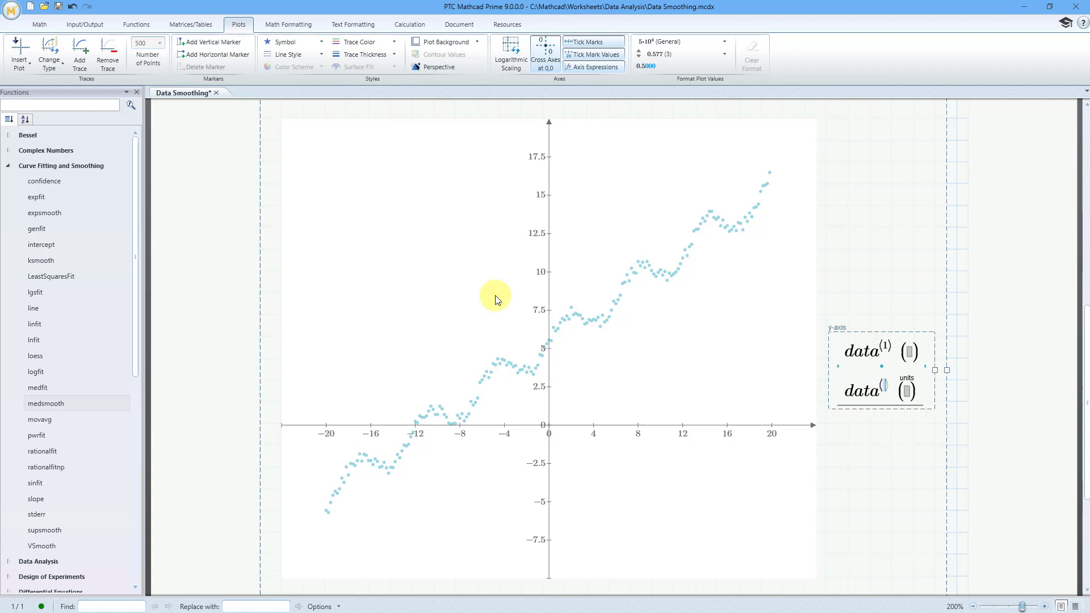
type("2")
left_click(963, 349)
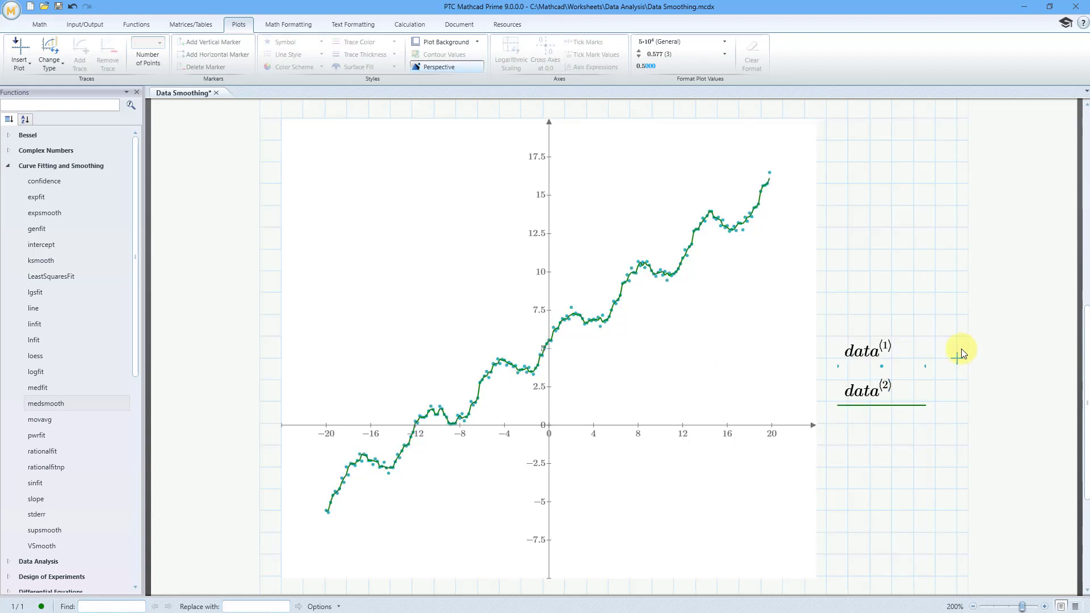
Step: Change the data⟨2⟩ trace colour to red
left_click(871, 393)
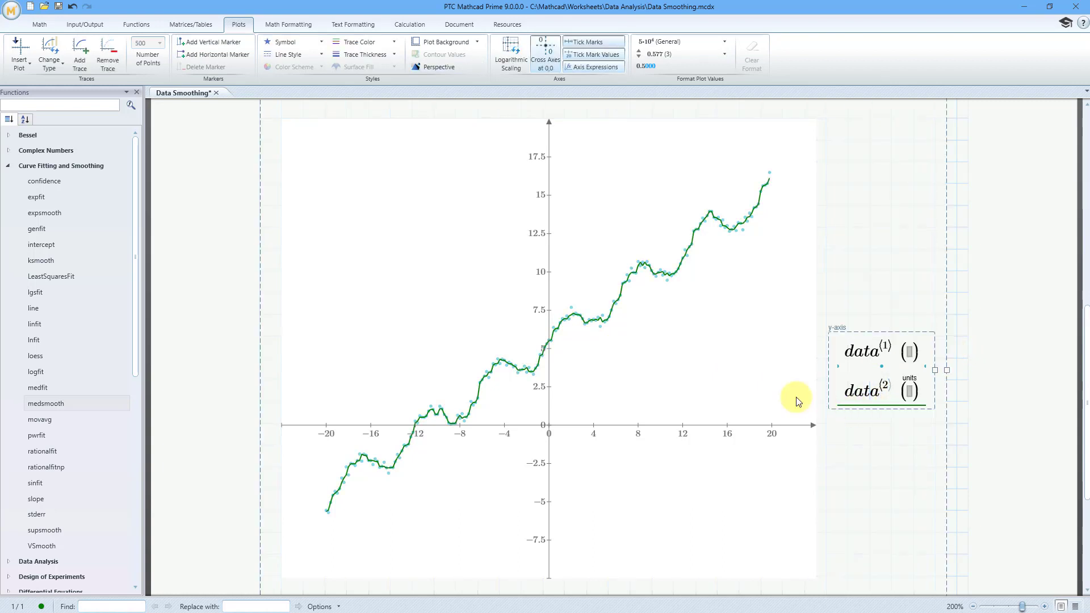
left_click(380, 44)
left_click(396, 58)
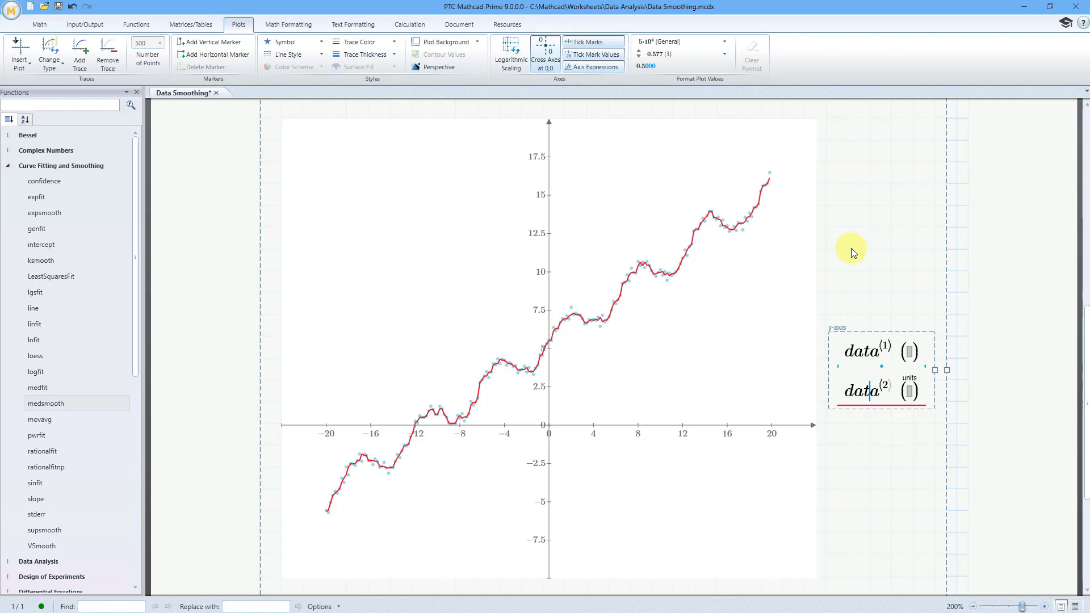
left_click(959, 252)
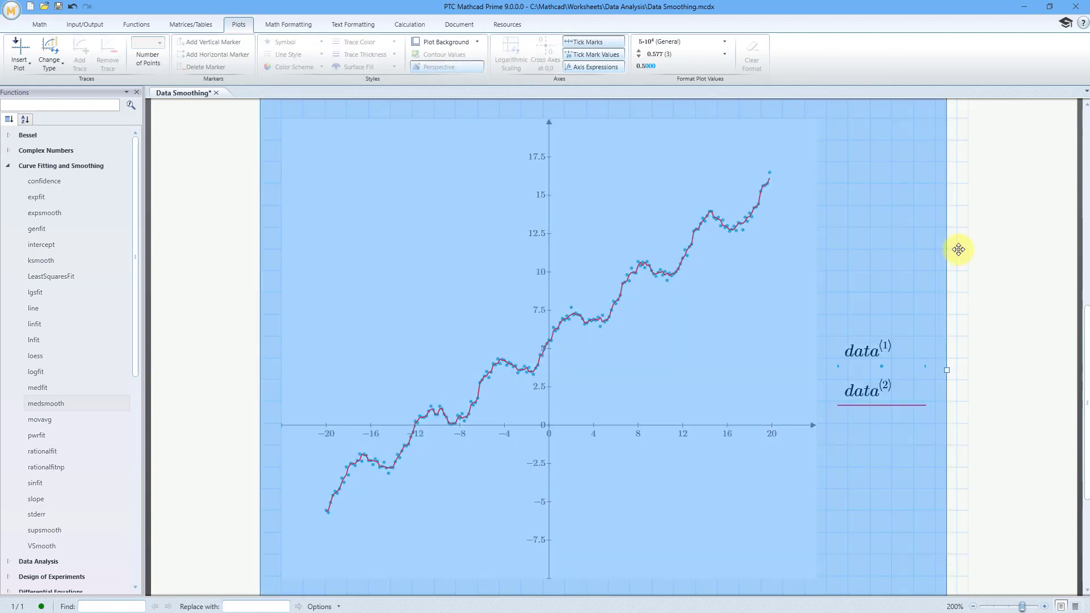
left_click(958, 250)
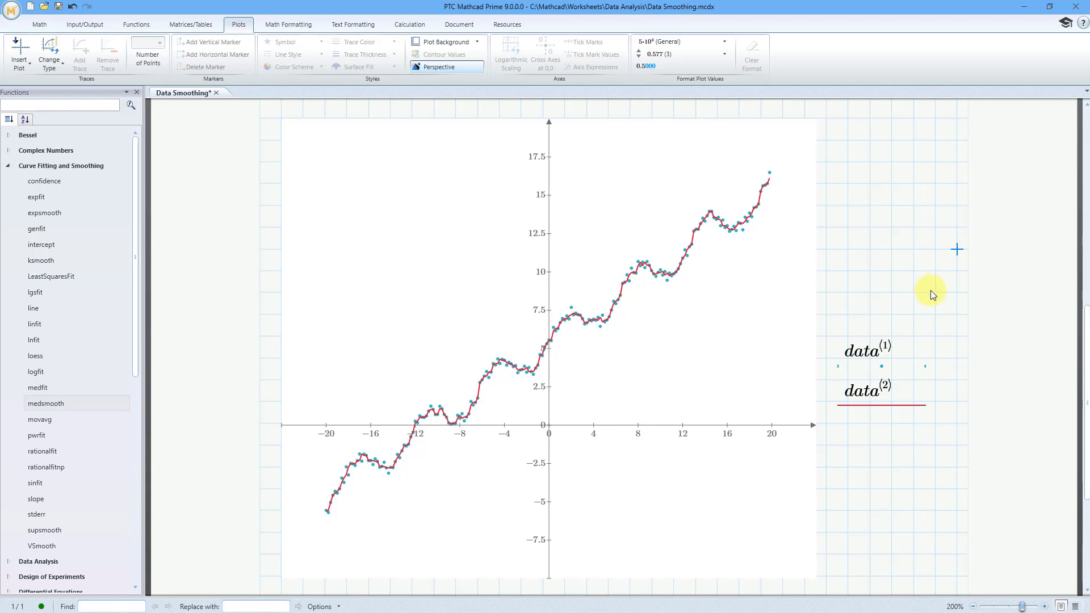
Step: Start a data⟨3⟩ := ksmooth definition below the medsmooth line
scroll(930, 290, "up", 2)
scroll(924, 279, "up", 8)
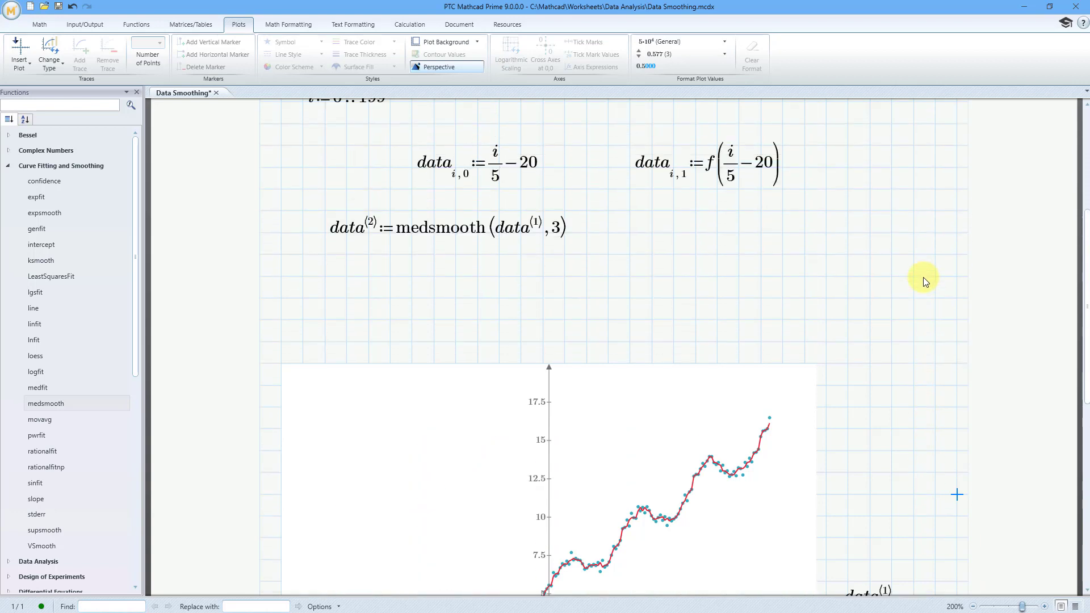
scroll(923, 277, "up", 2)
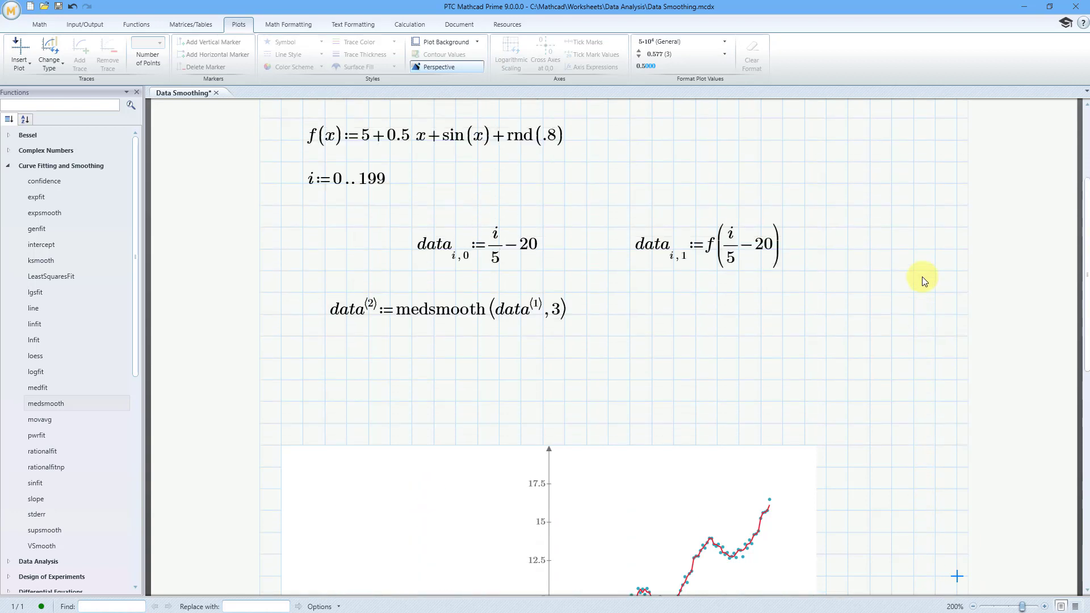
left_click(326, 359)
type("d")
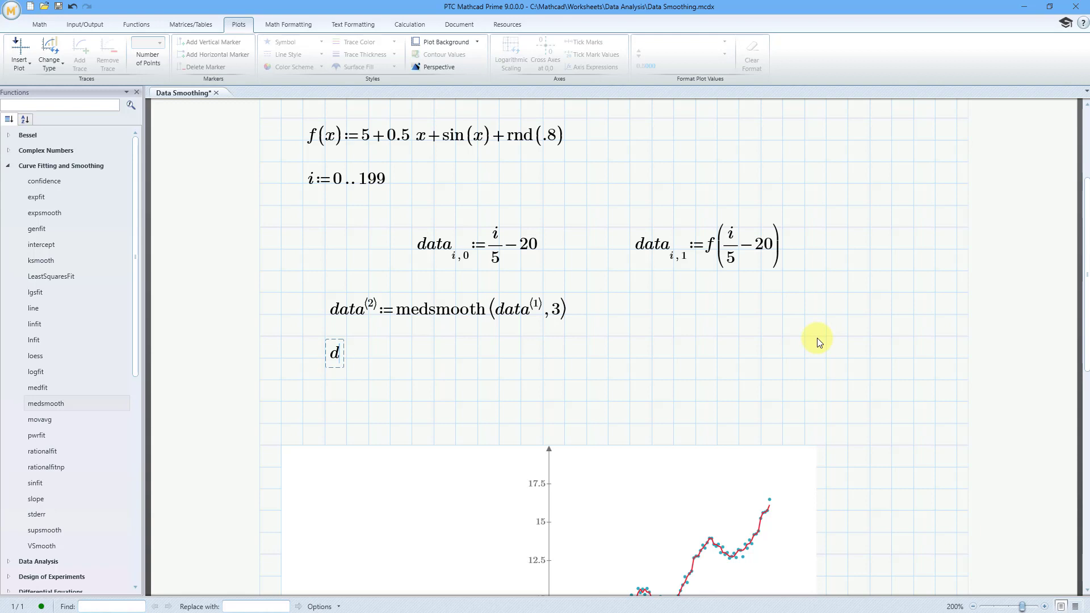
type("ata")
key("ctrl+6")
type("3")
type(":=")
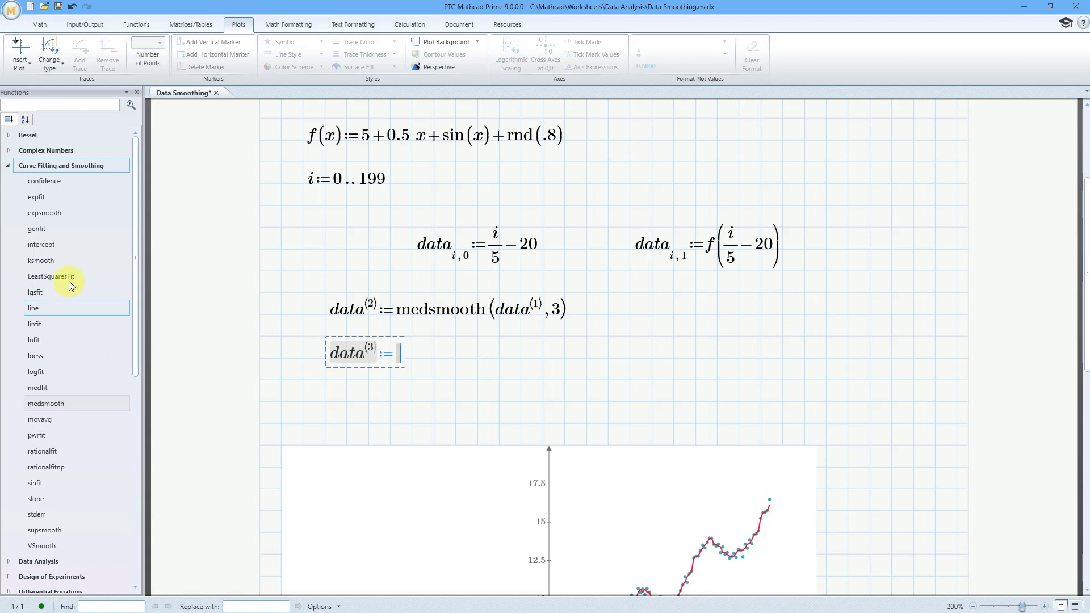
mouse_move(59, 261)
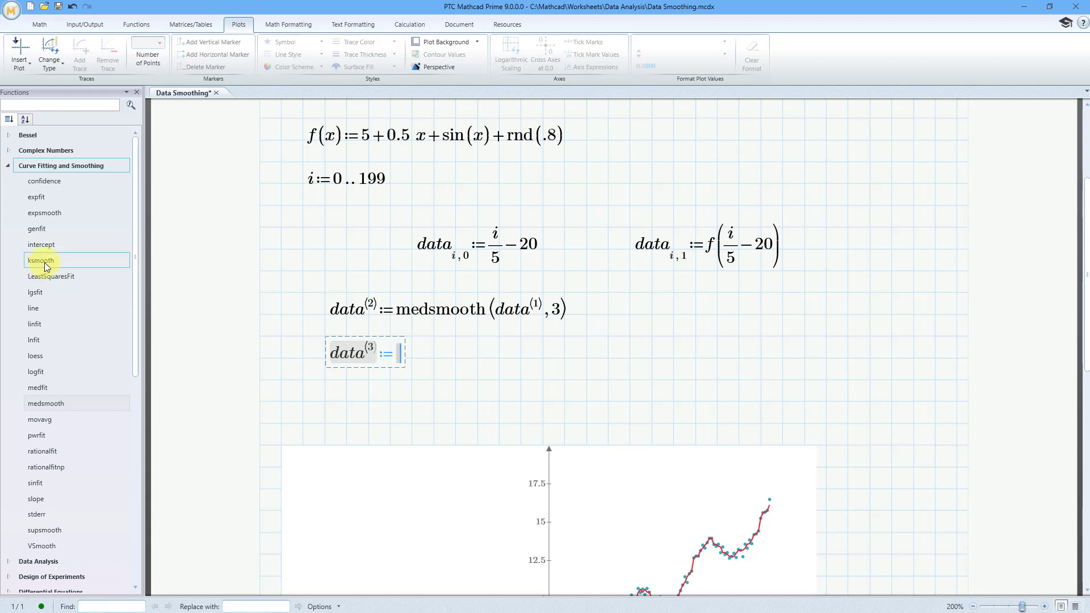
double_click(44, 261)
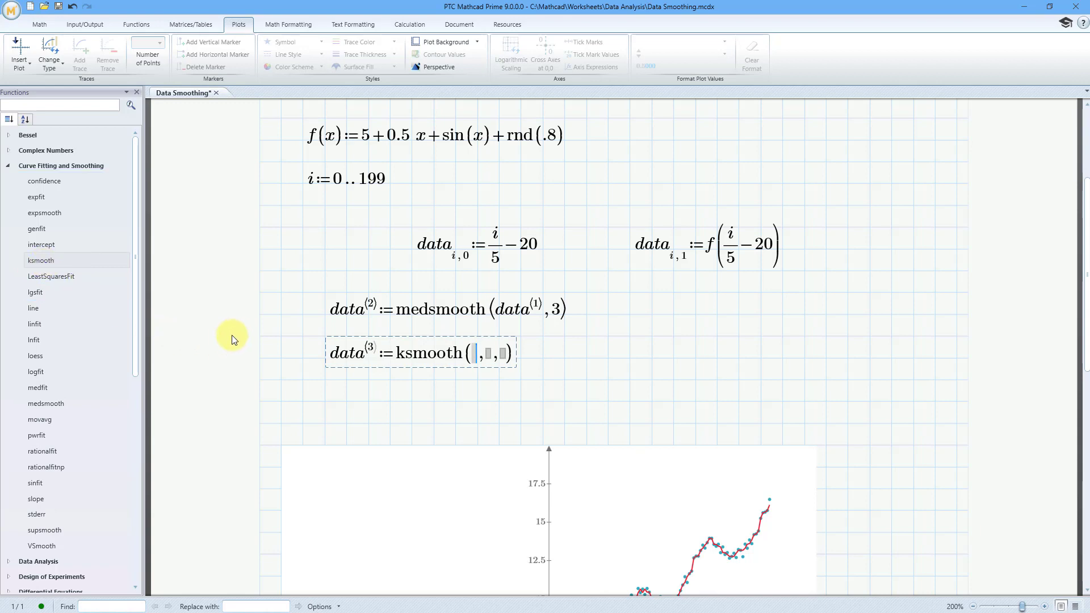
Step: Fill ksmooth's arguments with data⟨0⟩, data⟨1⟩ and bandwidth .6
type("data")
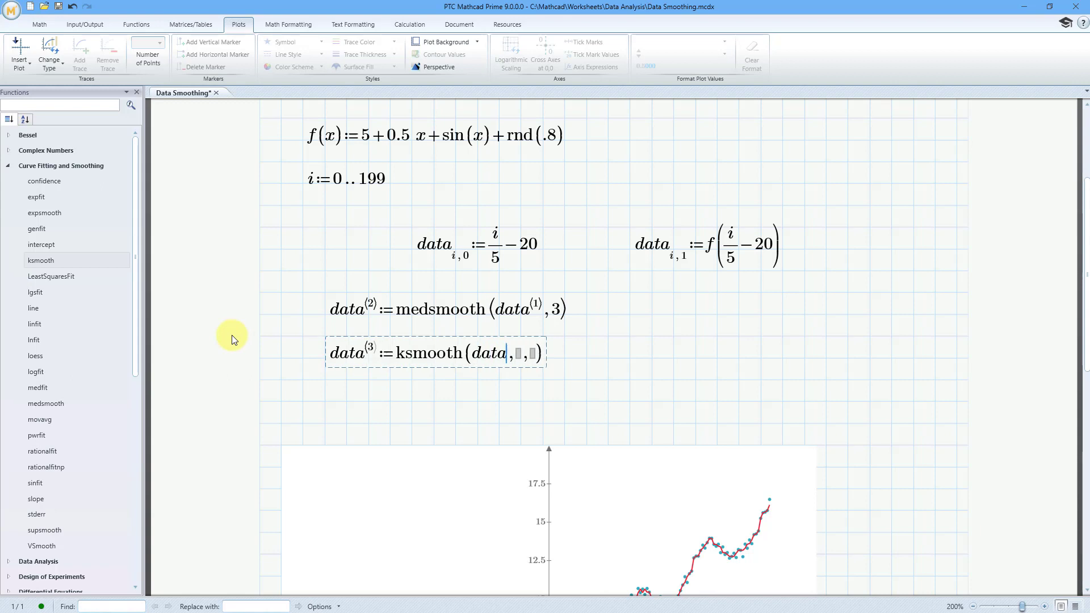
key("ctrl+shift+c")
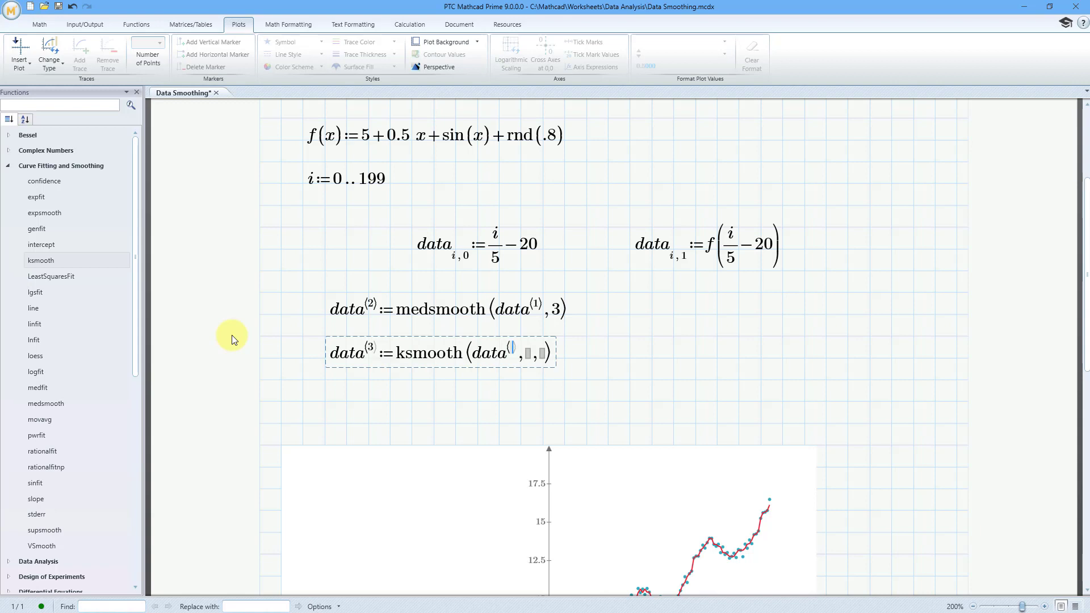
type("0")
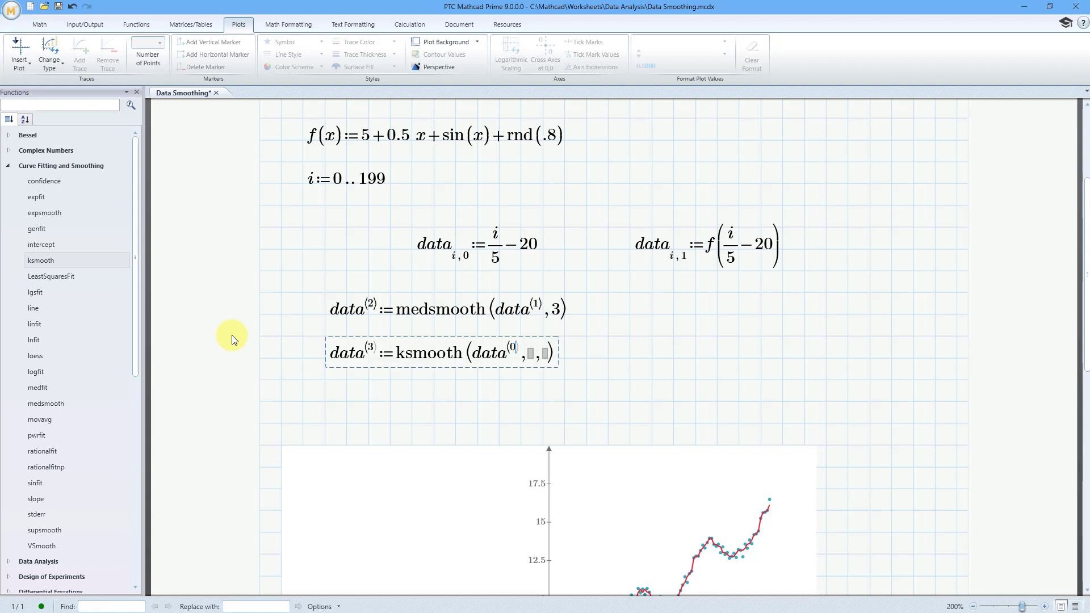
key("space")
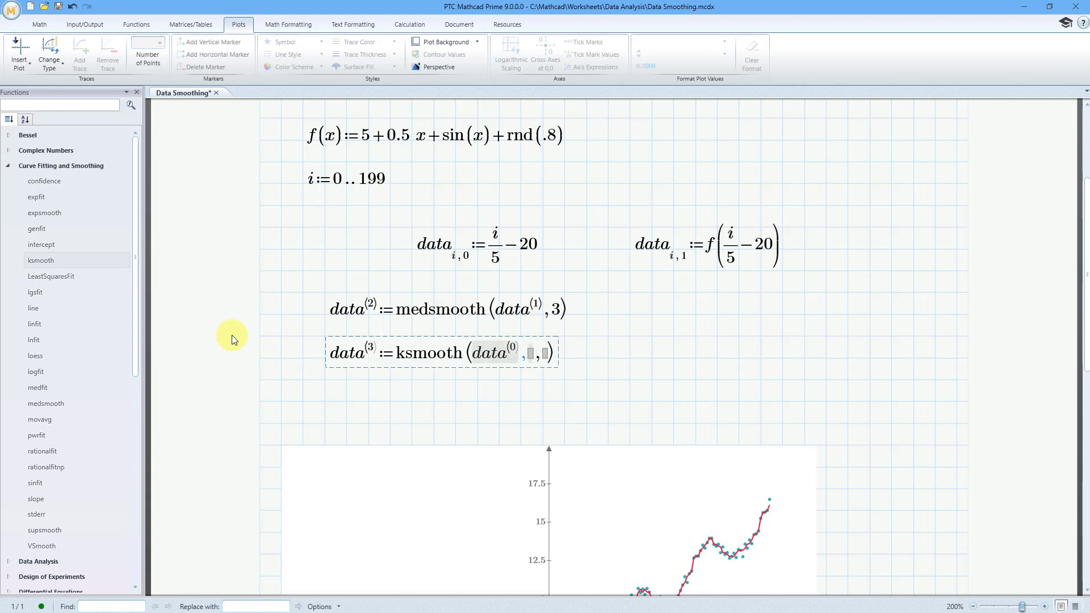
key("Tab")
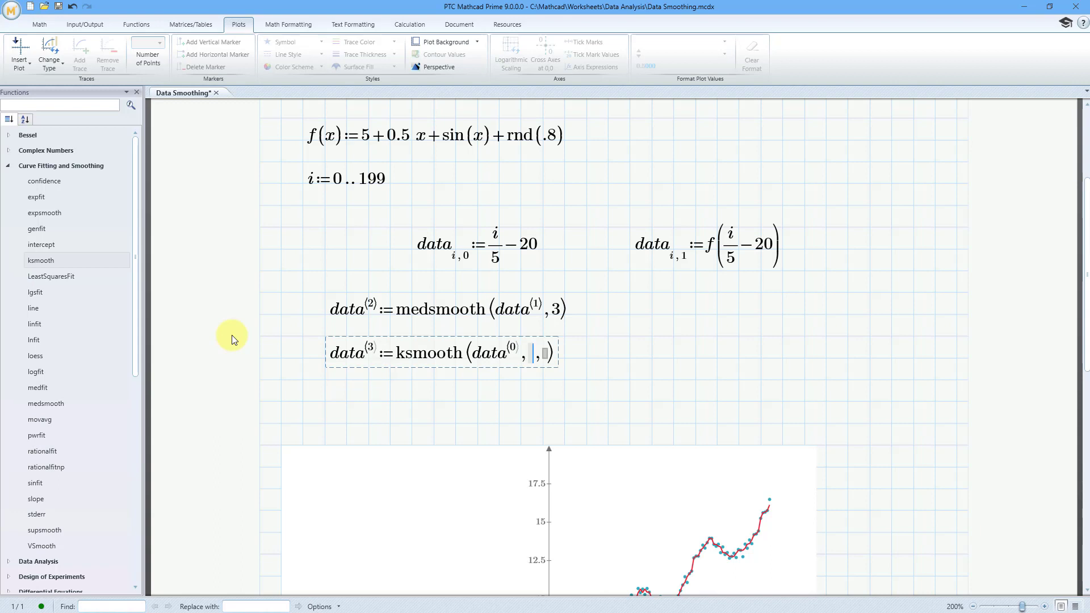
type("data")
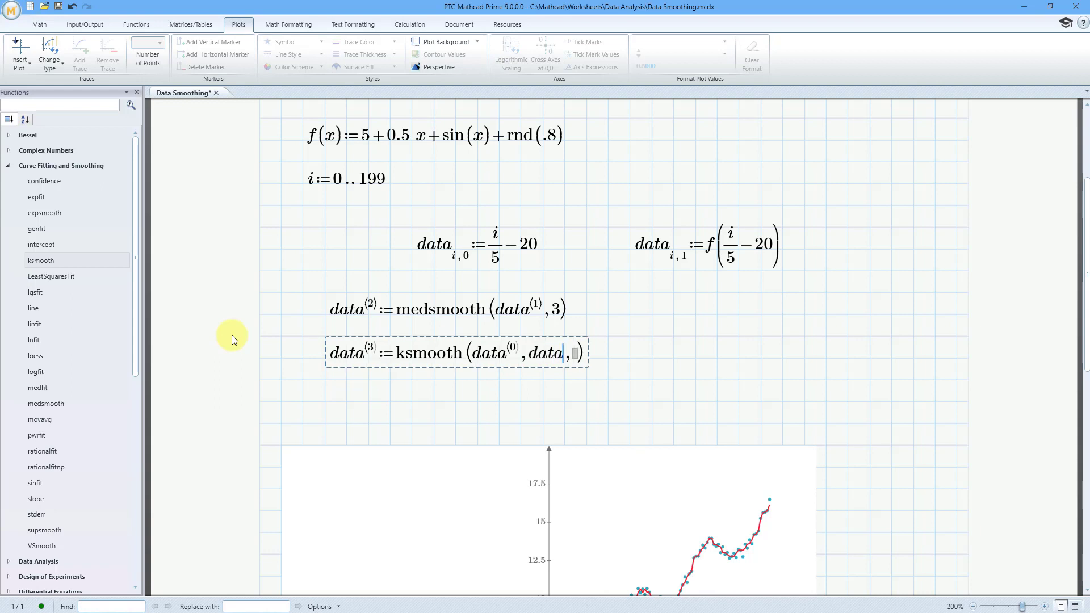
key("ctrl+6")
type("1⟩")
key("space")
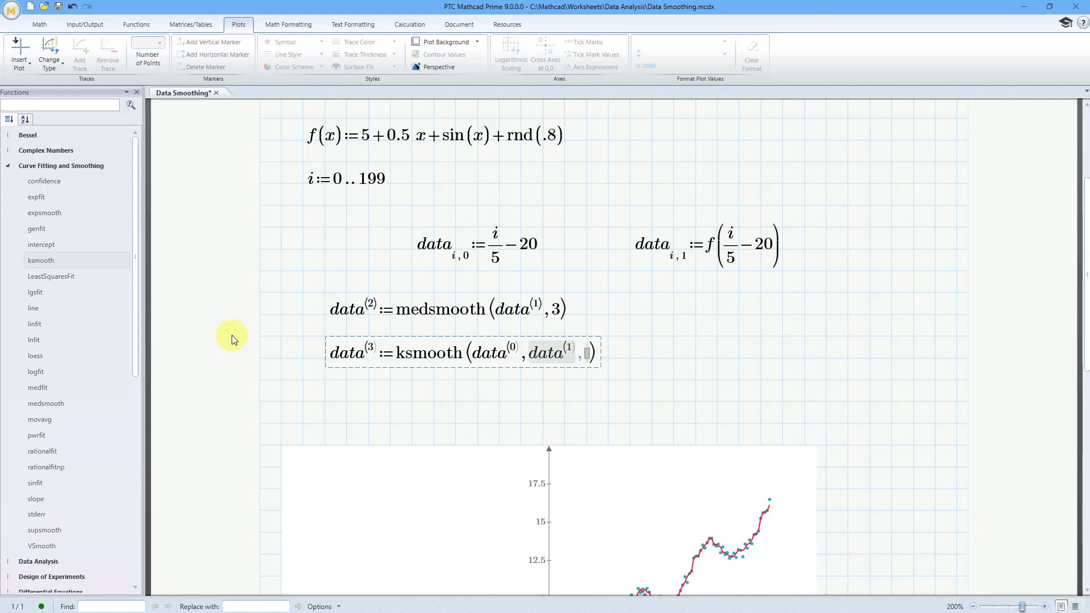
type(",")
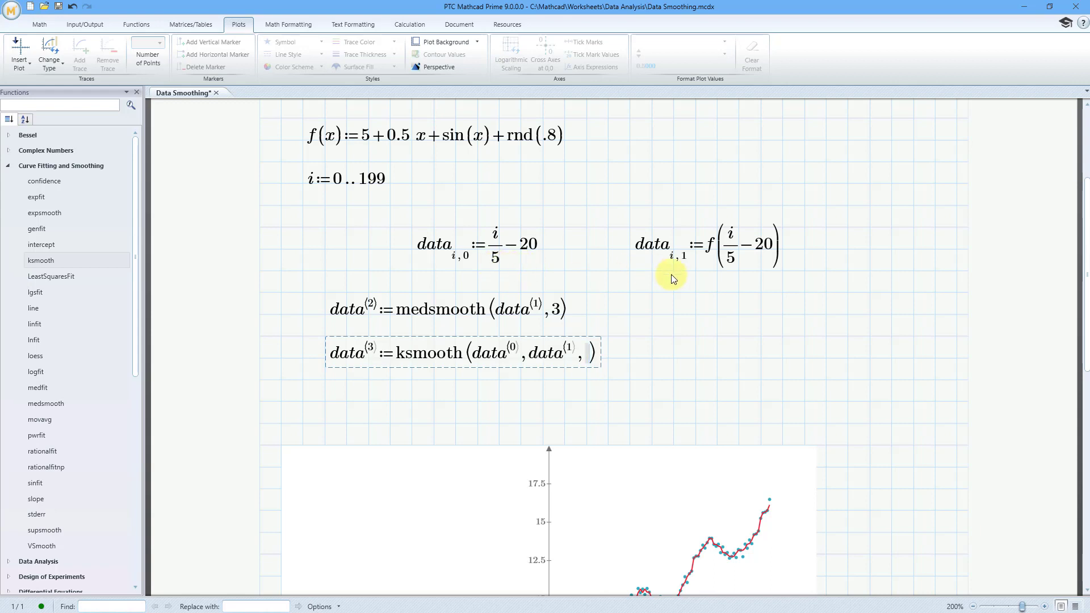
type(".6")
Step: Add data⟨3⟩ as a third plot trace, drawn as the blue ksmooth curve
left_click(740, 353)
scroll(807, 349, "down", 1)
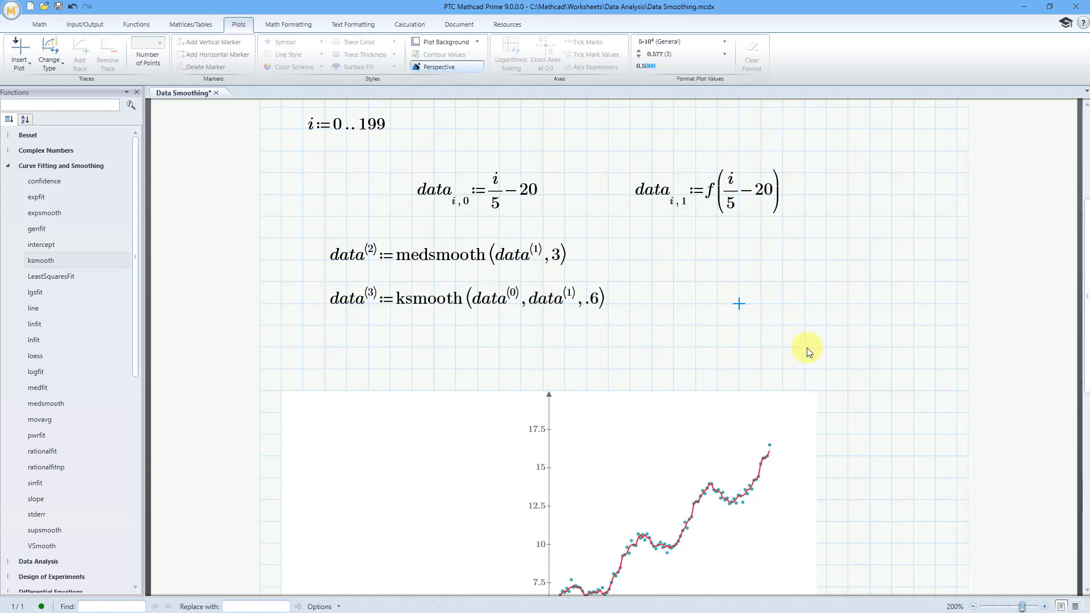
scroll(806, 348, "down", 3)
scroll(810, 366, "down", 1)
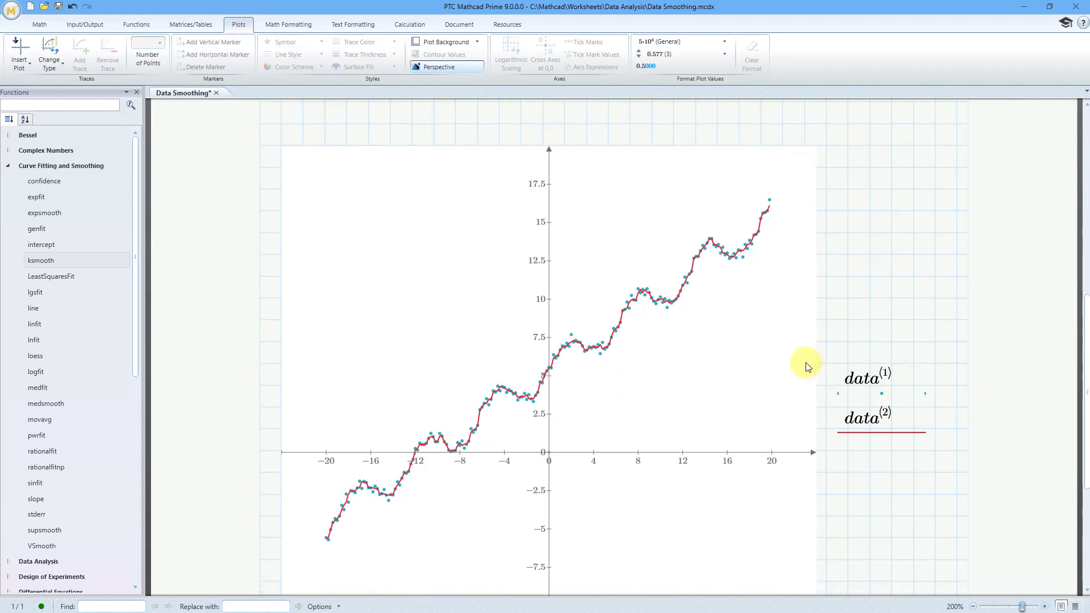
scroll(809, 365, "down", 1)
left_click(863, 392)
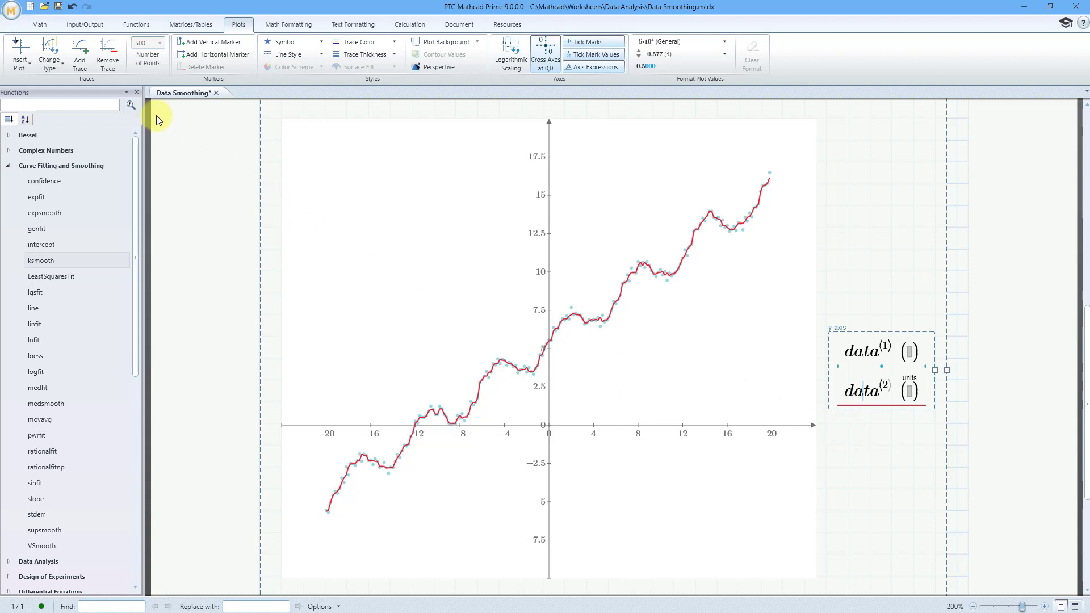
left_click(80, 62)
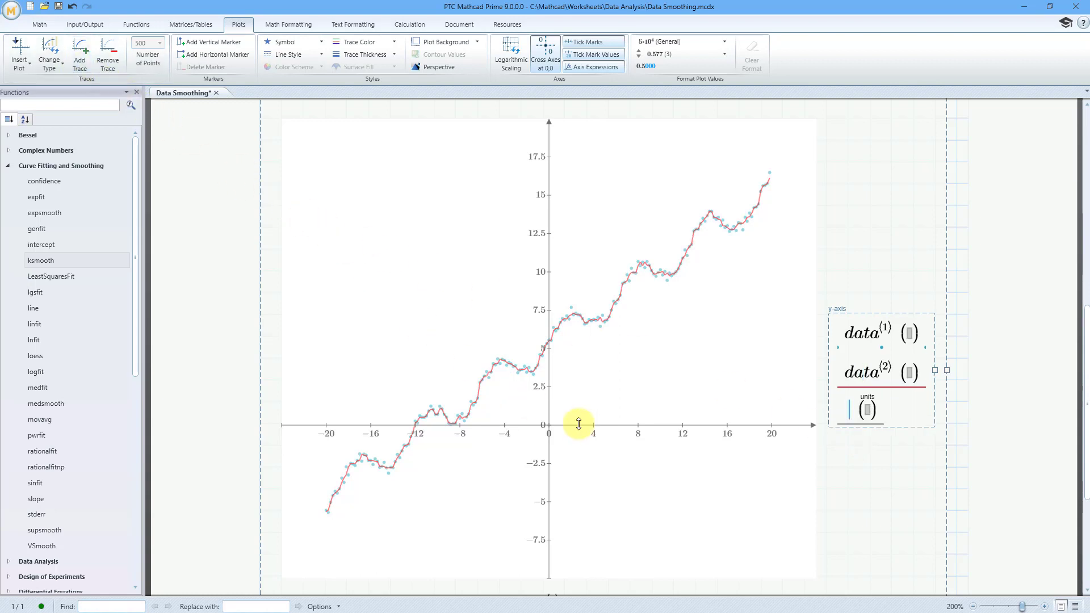
type("data")
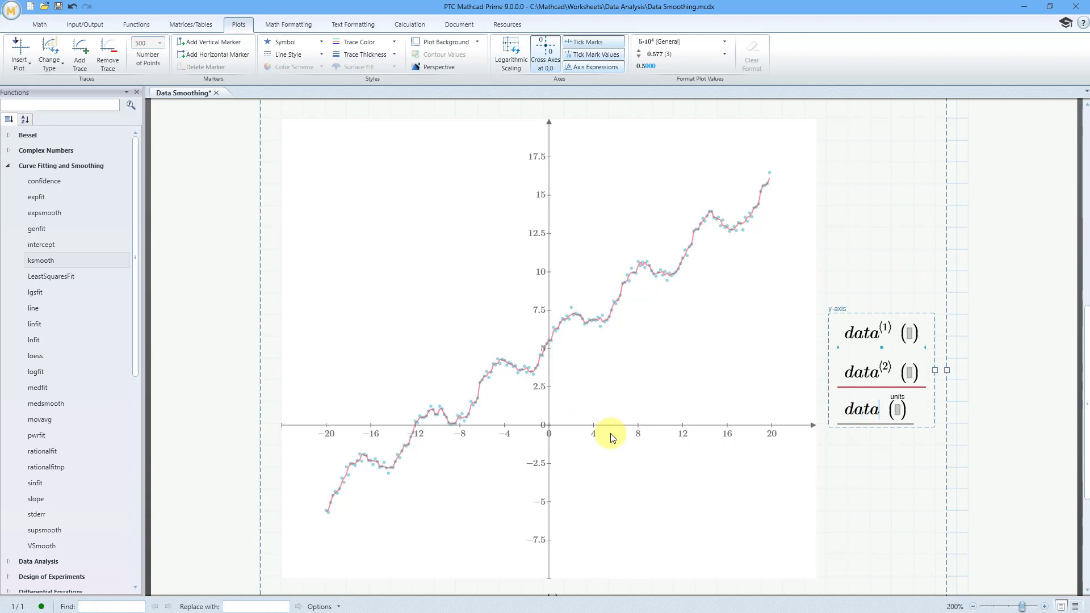
key("ctrl+shift+c")
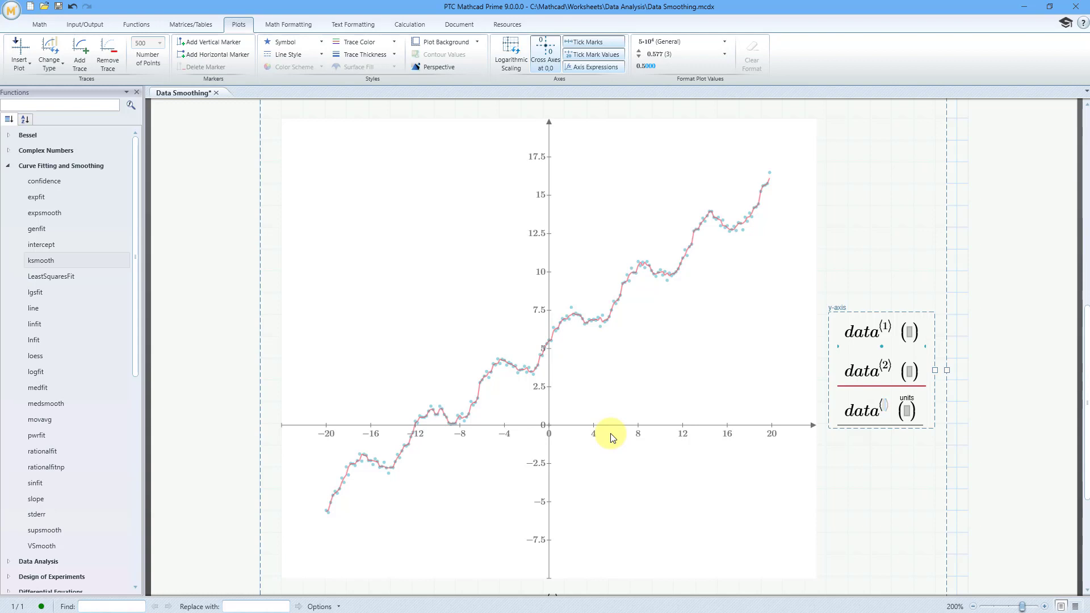
type("3")
left_click(966, 404)
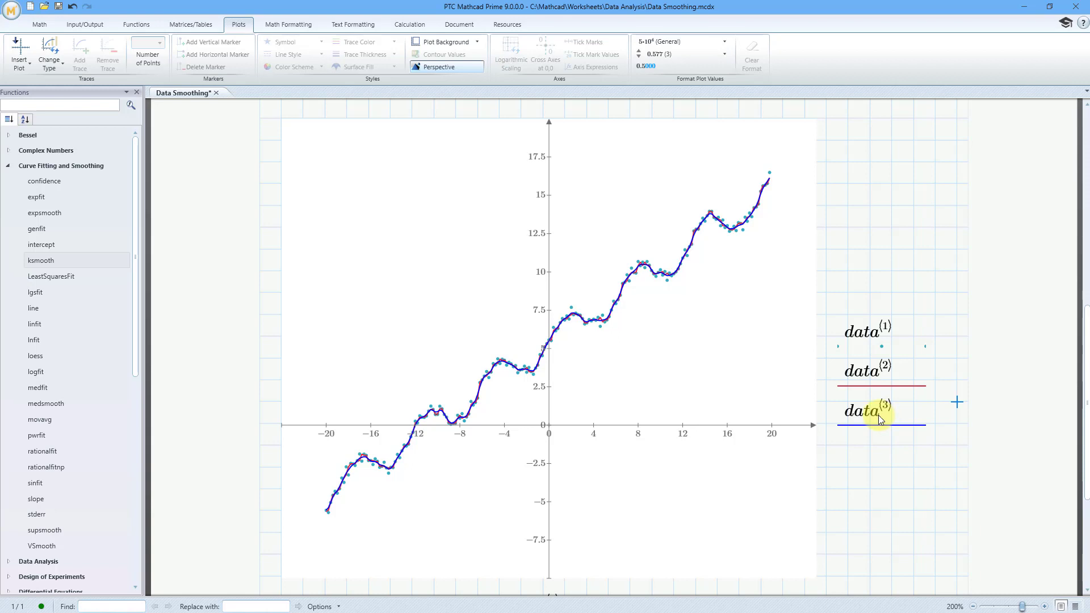
left_click(893, 374)
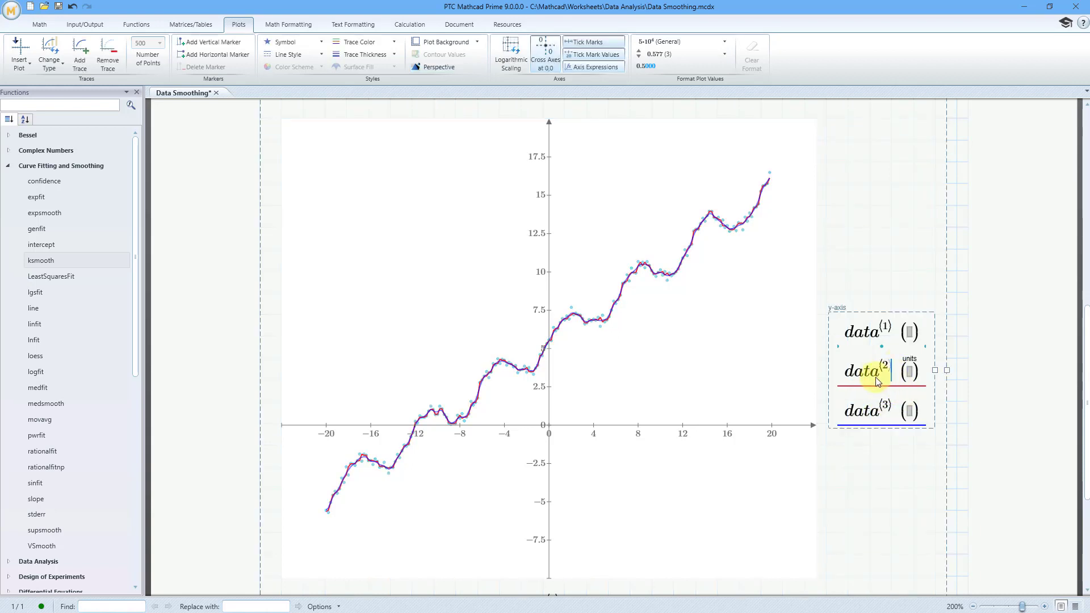
left_click(112, 64)
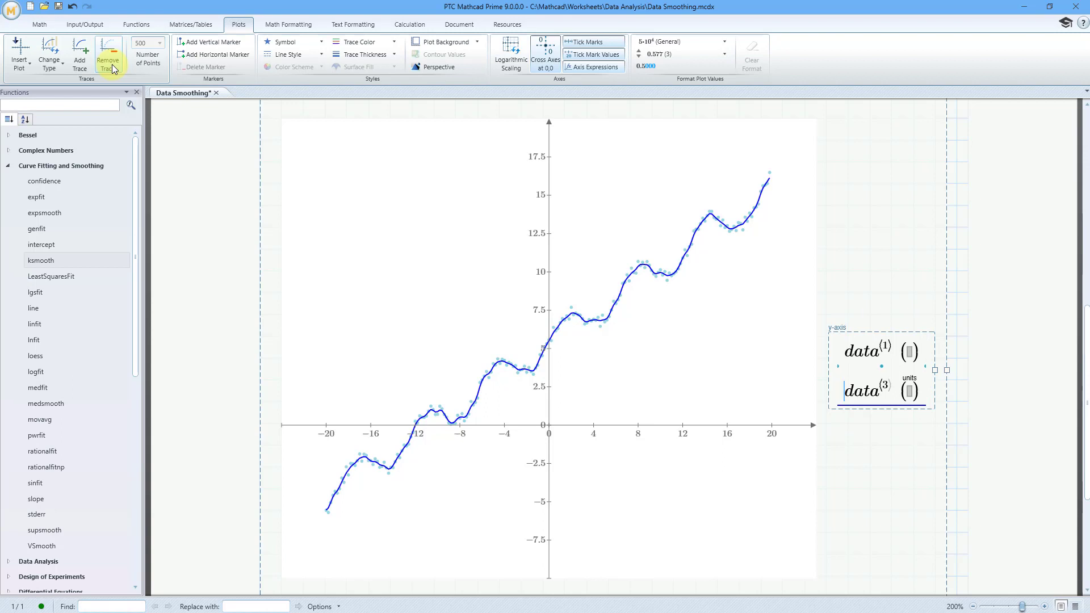
left_click(73, 6)
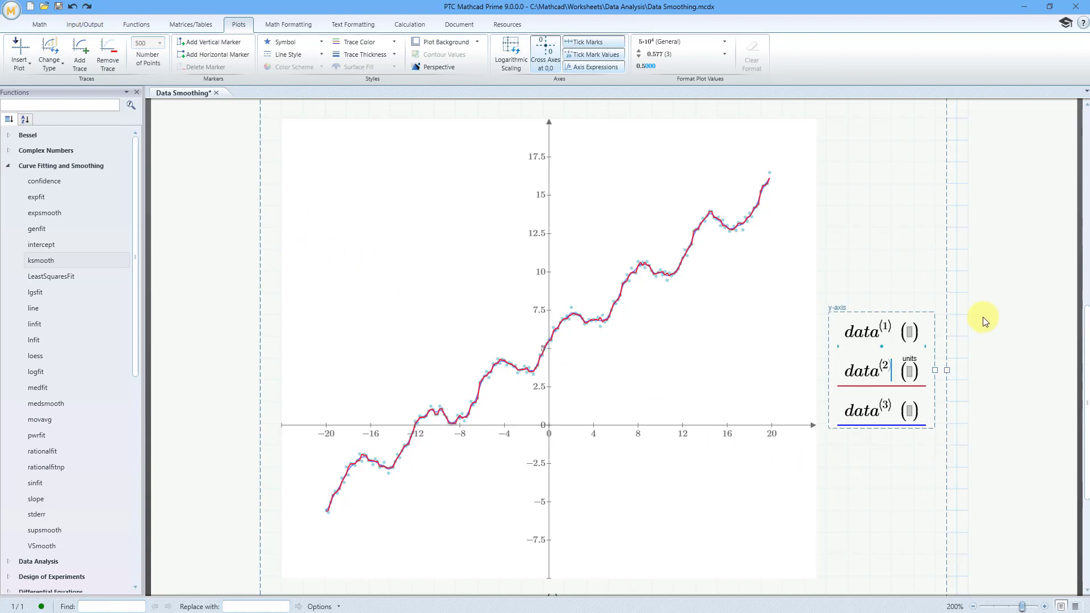
left_click(965, 318)
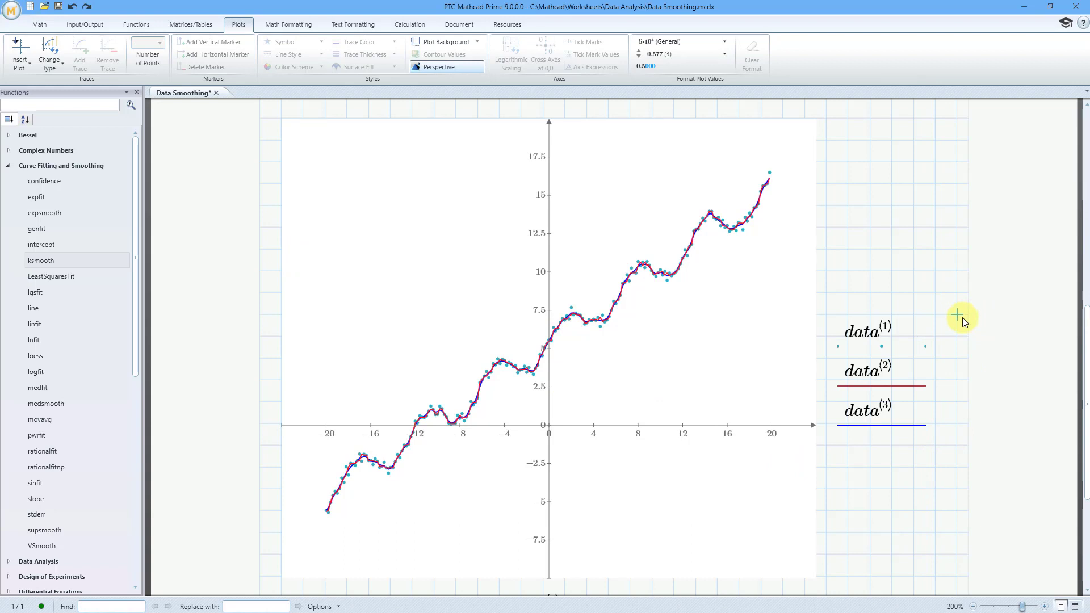
Step: Start a data⟨4⟩ := definition below the ksmooth definition
scroll(944, 317, "up", 5)
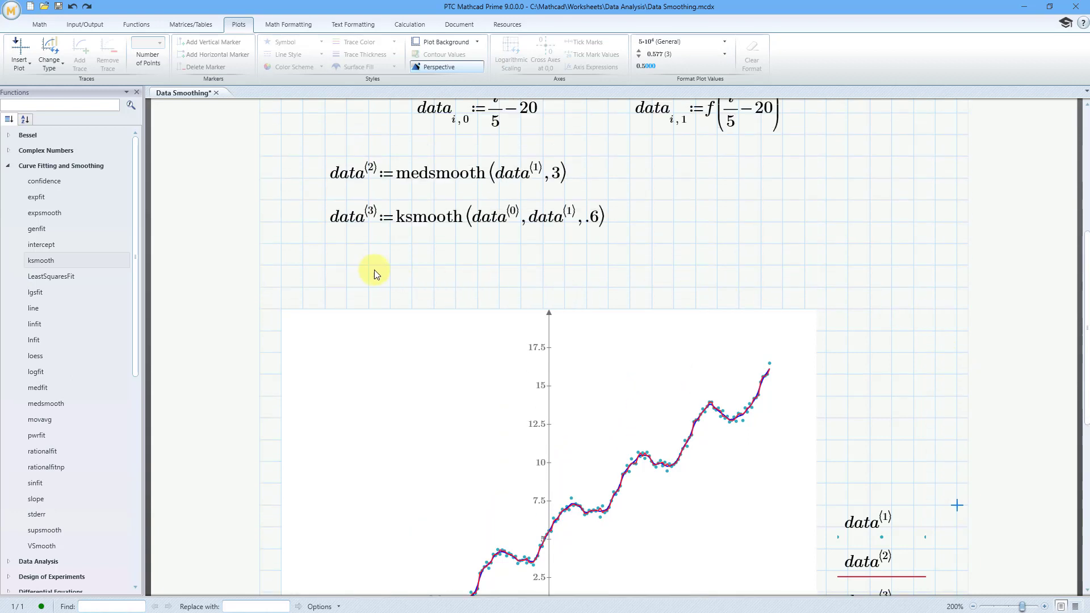
left_click(325, 265)
type("data")
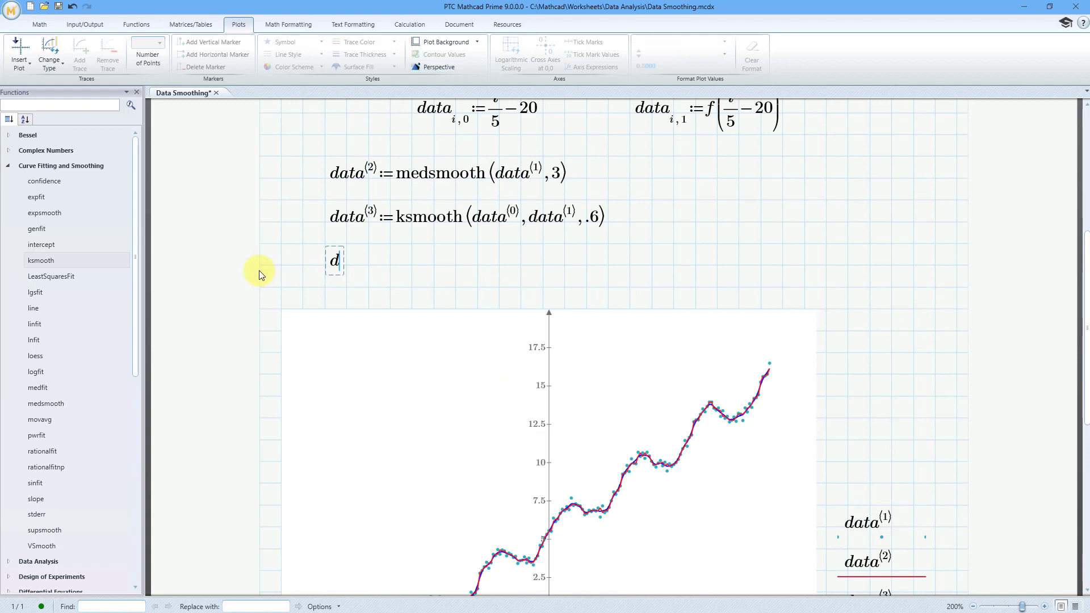
left_click(189, 26)
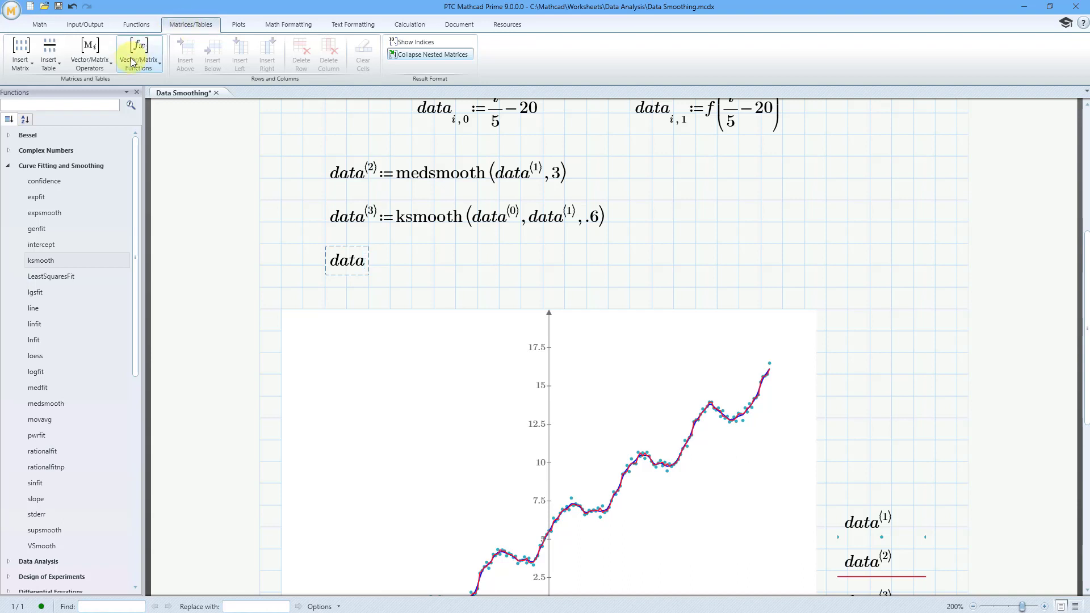
left_click(95, 64)
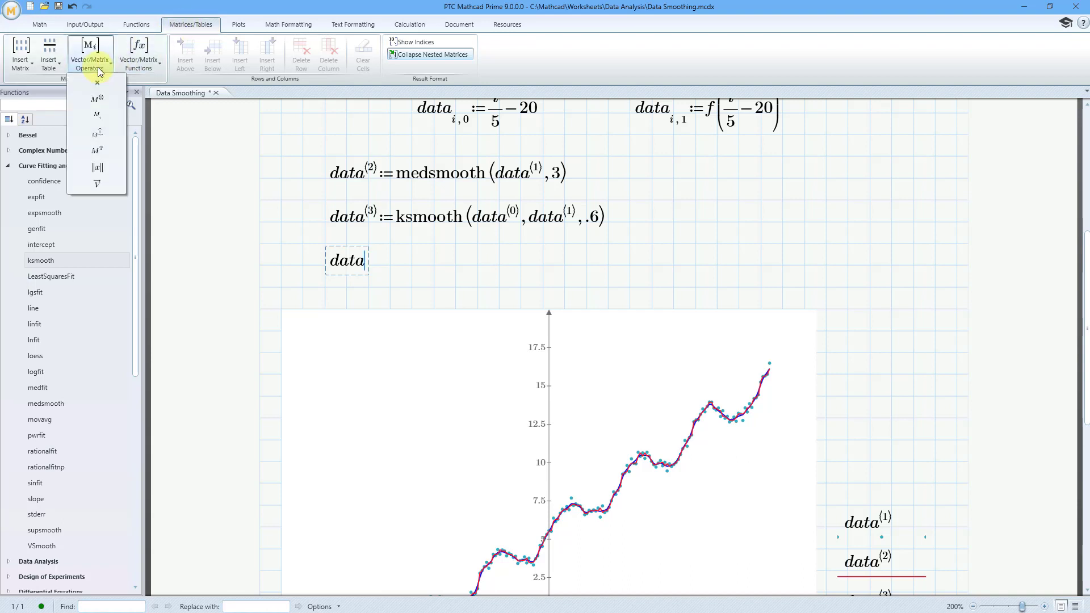
left_click(106, 99)
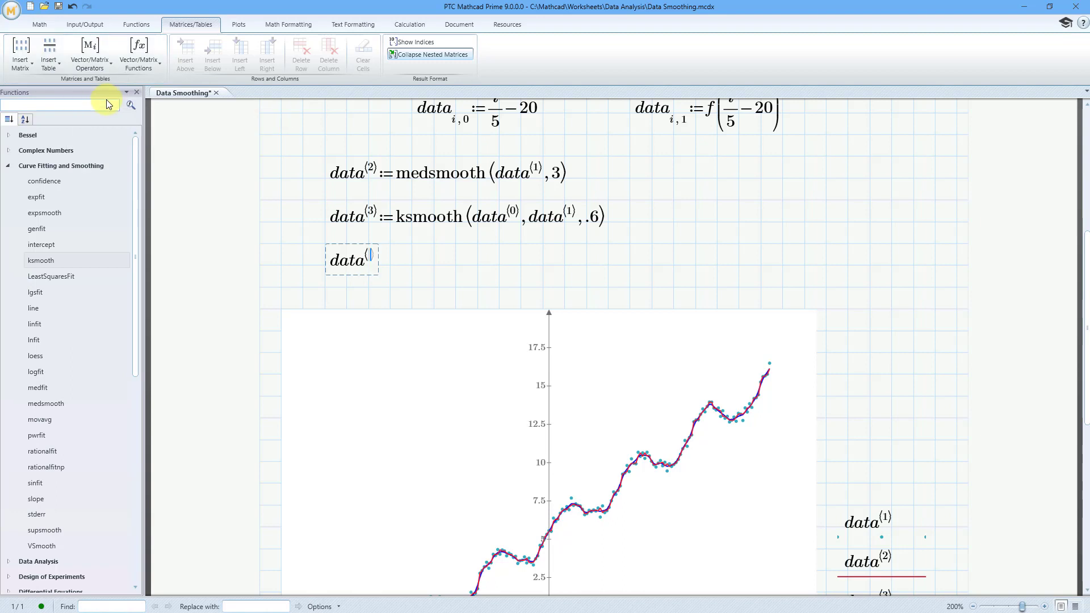
type("4")
left_click(41, 24)
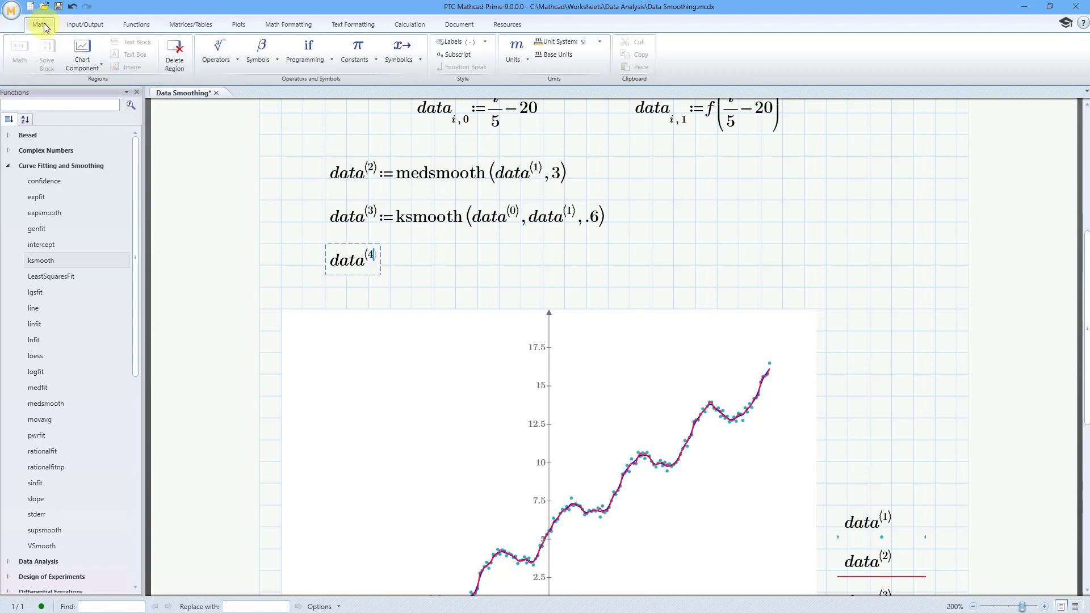
left_click(220, 62)
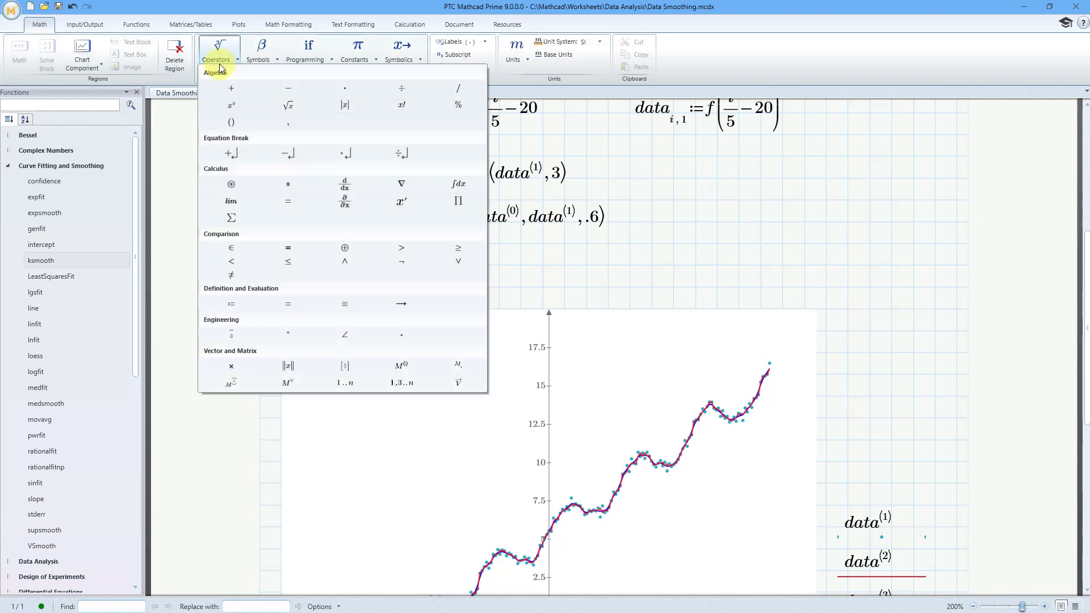
left_click(246, 304)
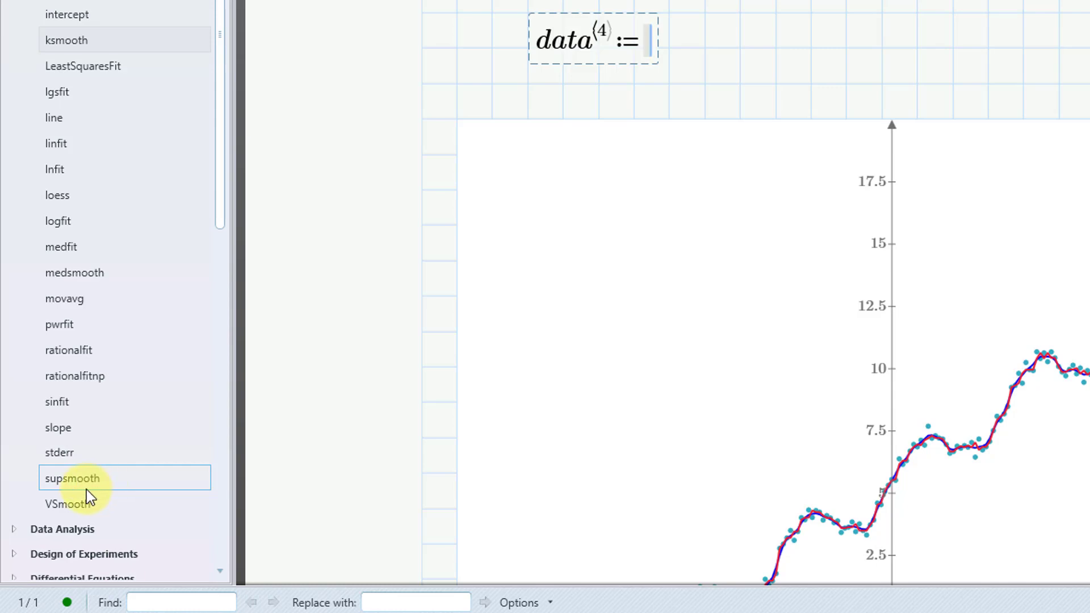
Step: Define data⟨4⟩ as supsmooth(data⟨0⟩, data⟨1⟩)
double_click(85, 483)
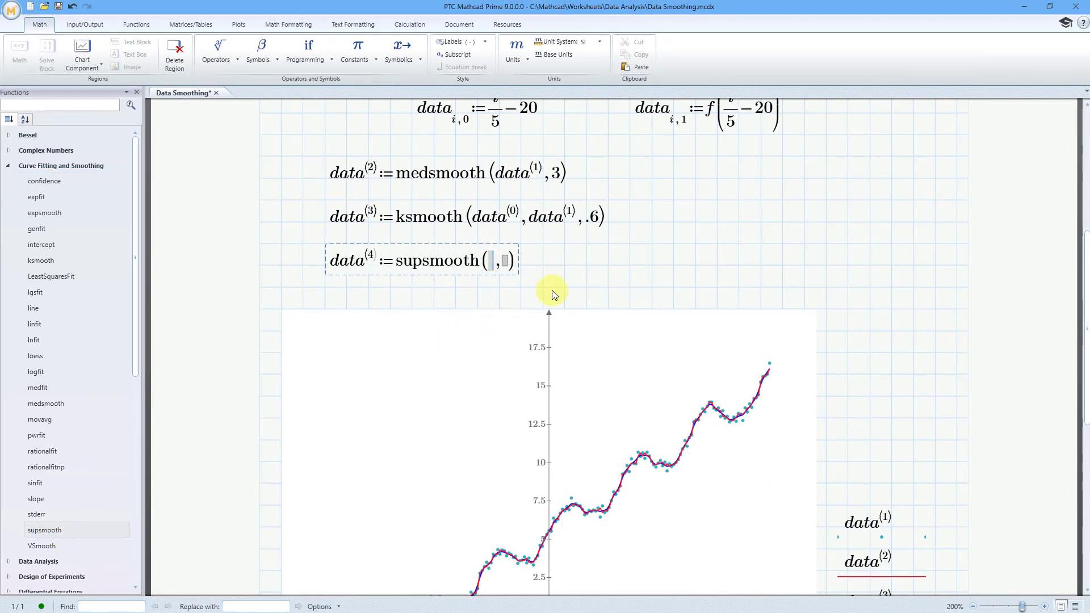
type("data")
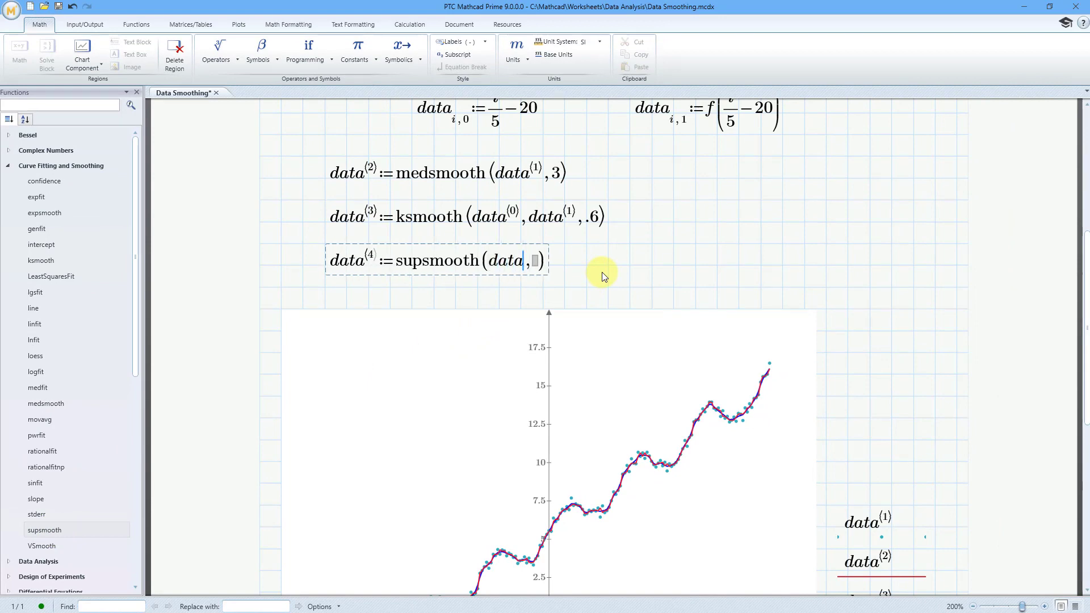
key("ctrl+6")
type("0⟩, ")
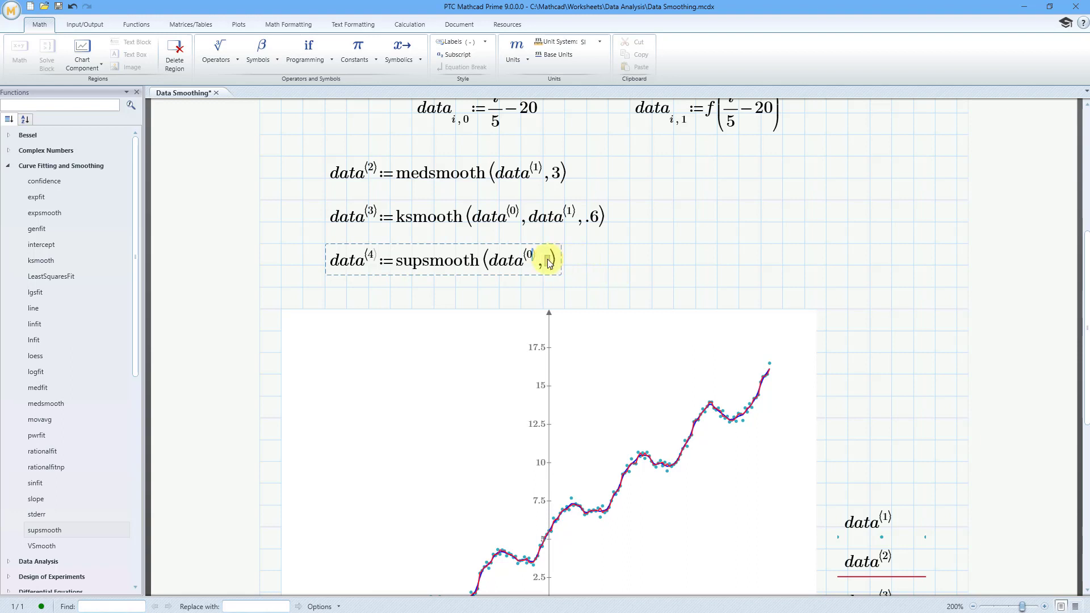
type("d")
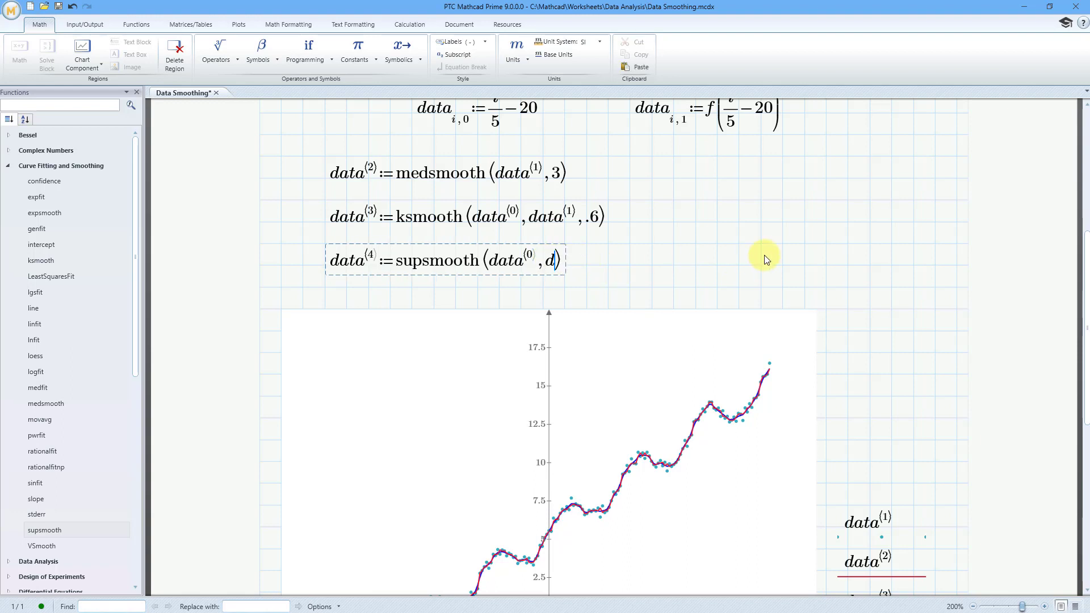
type("ata")
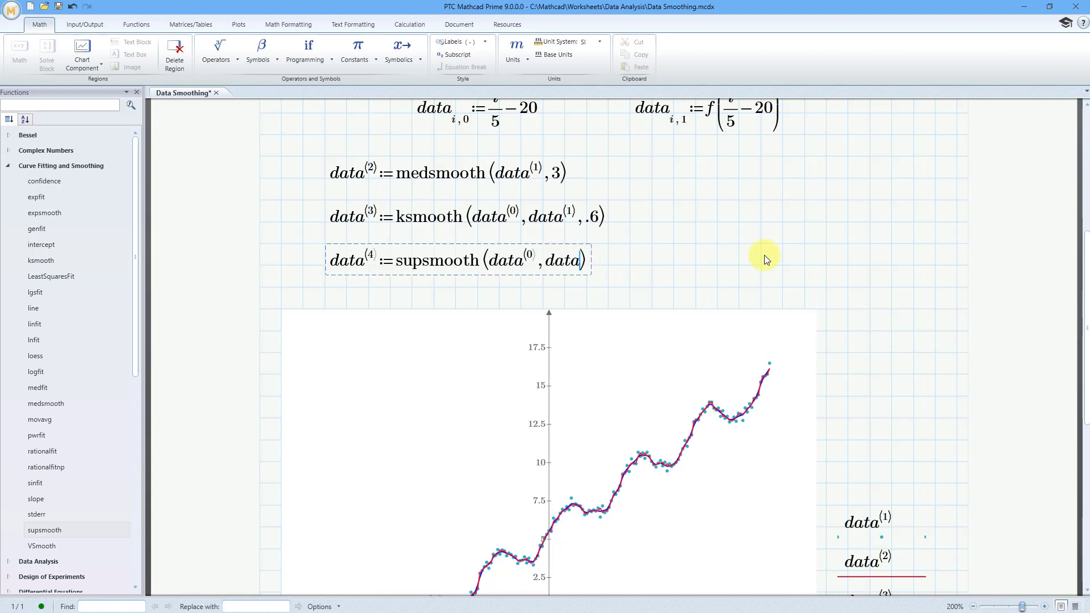
key("ctrl+shift+c")
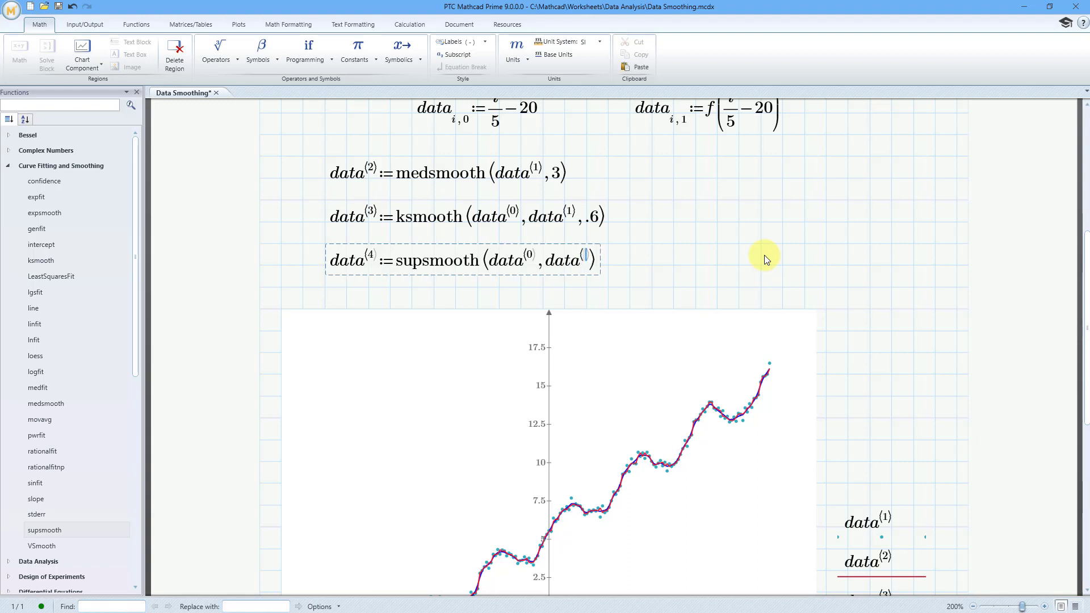
type("1")
left_click(761, 267)
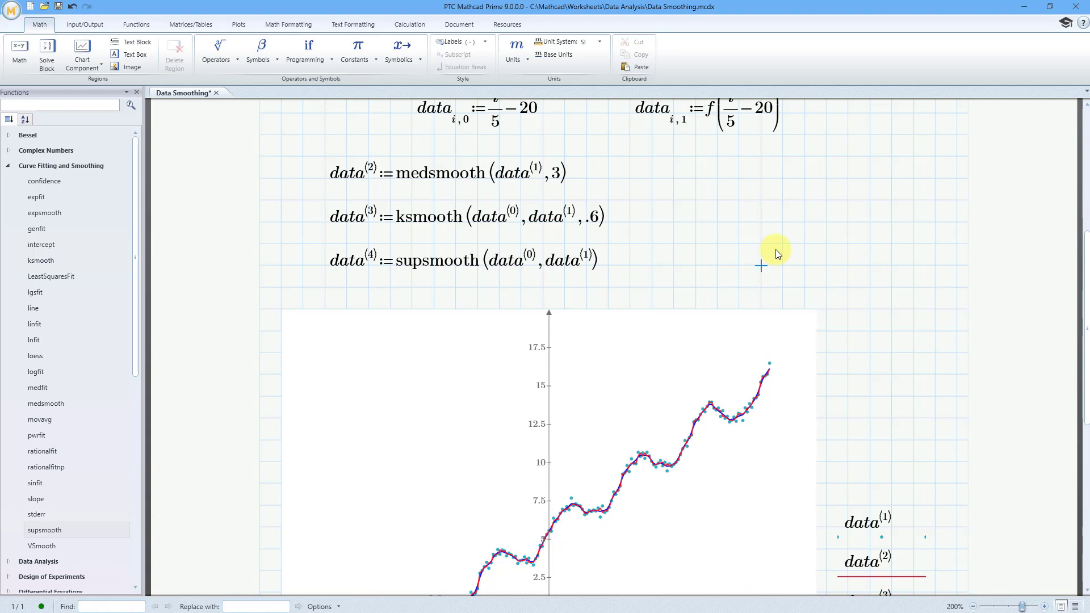
Step: Add data⟨4⟩ as a fourth trace so the supsmooth curve is plotted
scroll(777, 249, "down", 7)
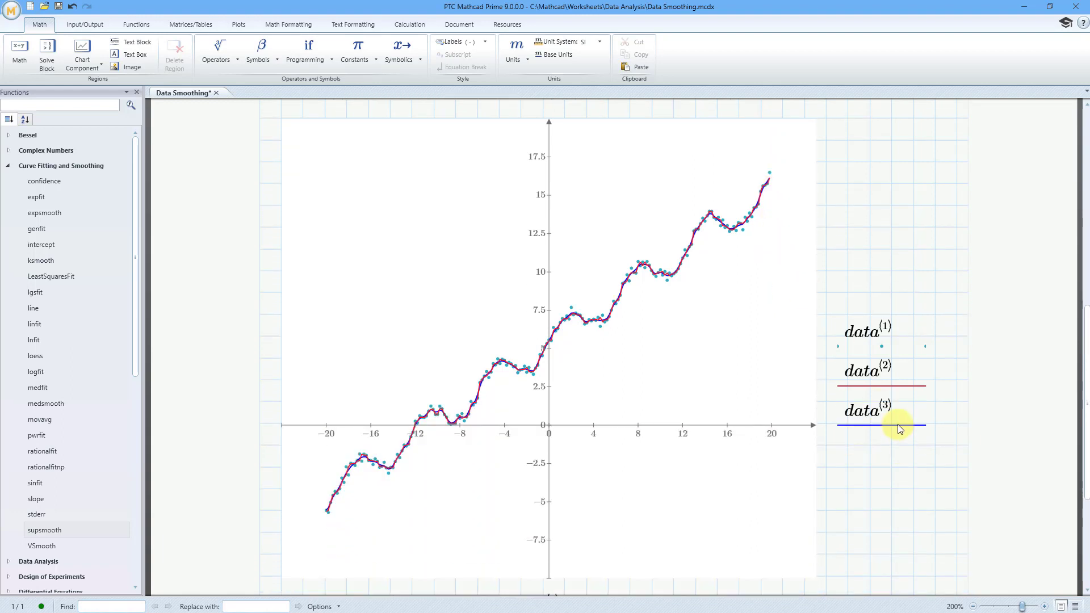
left_click(899, 427)
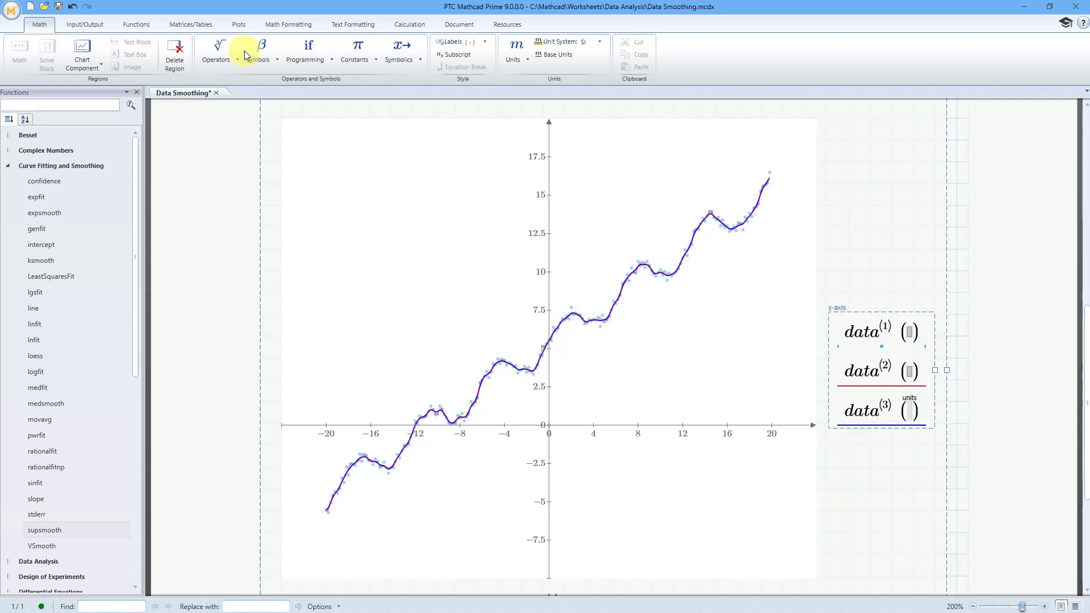
left_click(241, 24)
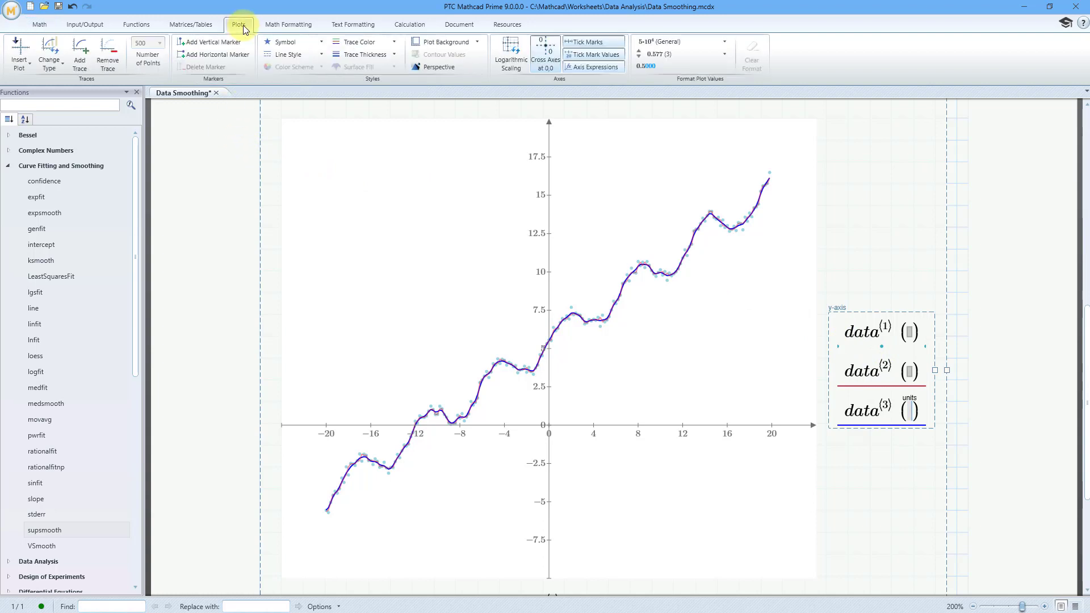
left_click(79, 61)
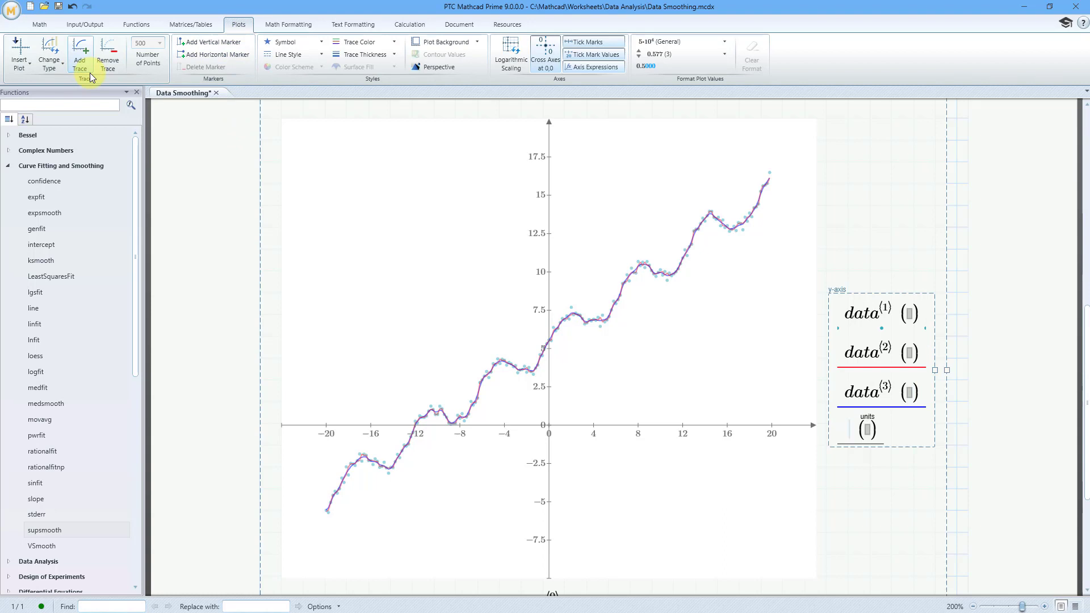
type("data")
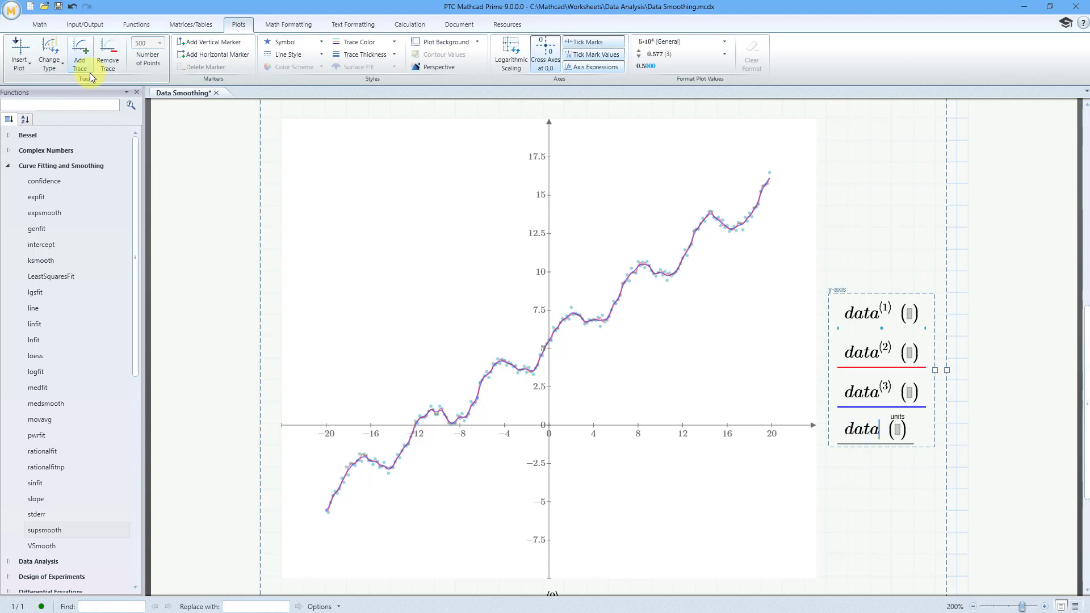
key("ctrl+shift+c")
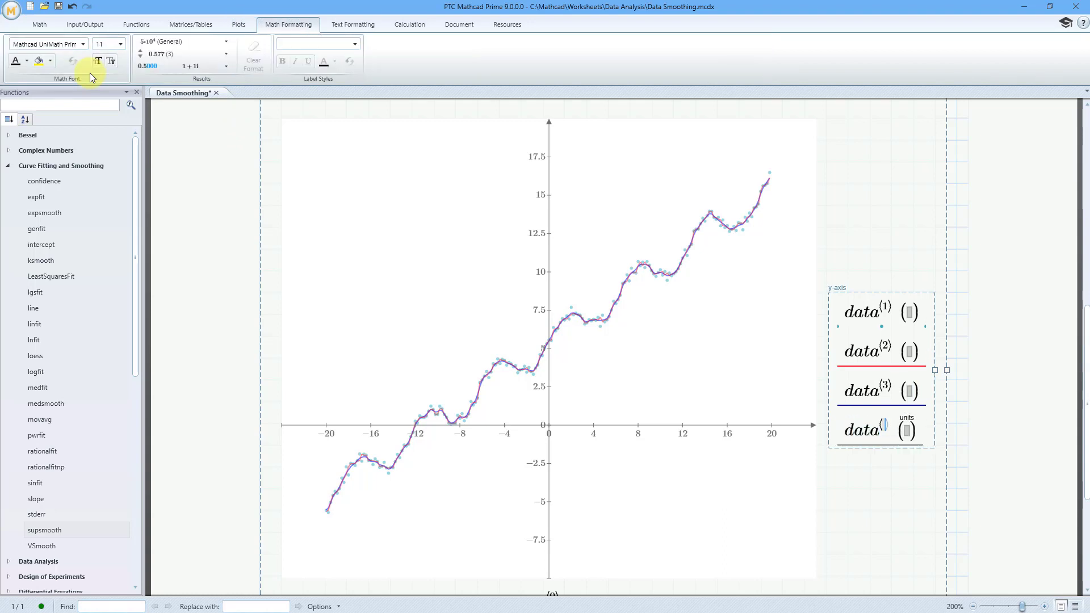
type("4")
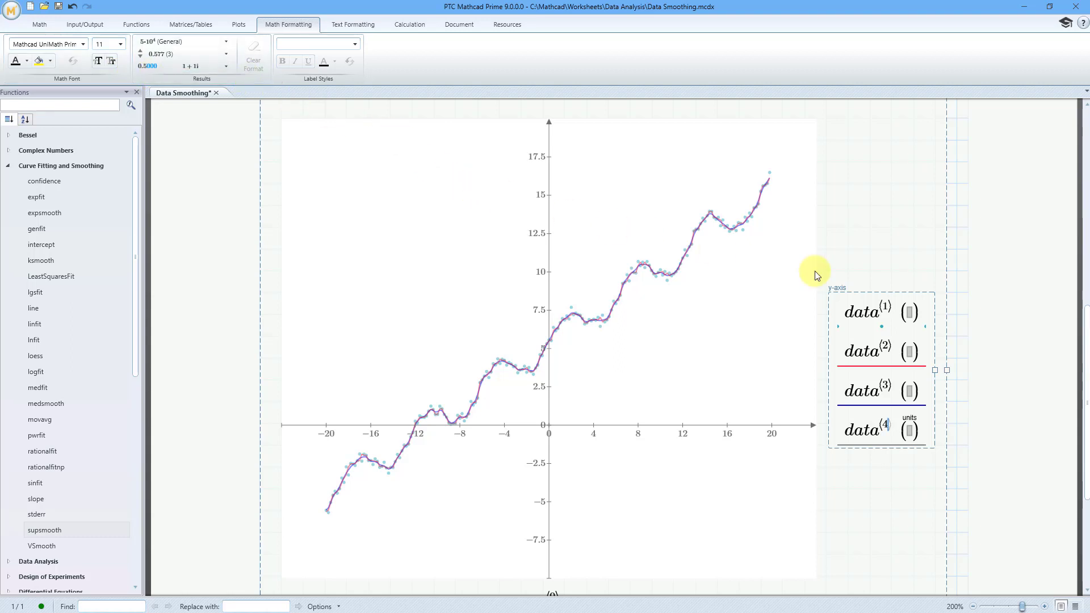
left_click(962, 362)
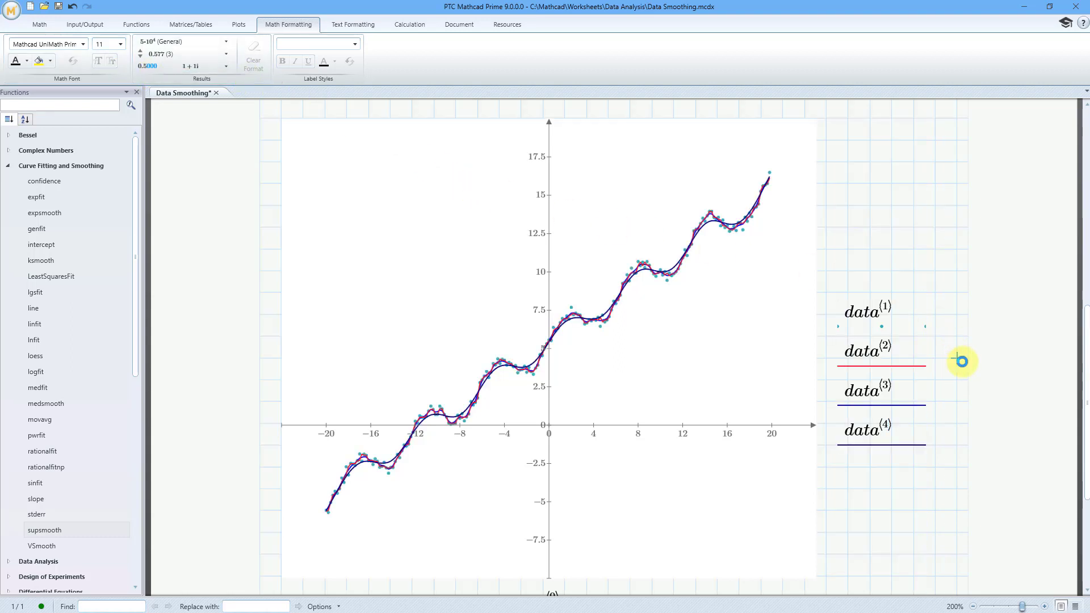
Step: Change the data⟨4⟩ trace colour to yellow
left_click(853, 430)
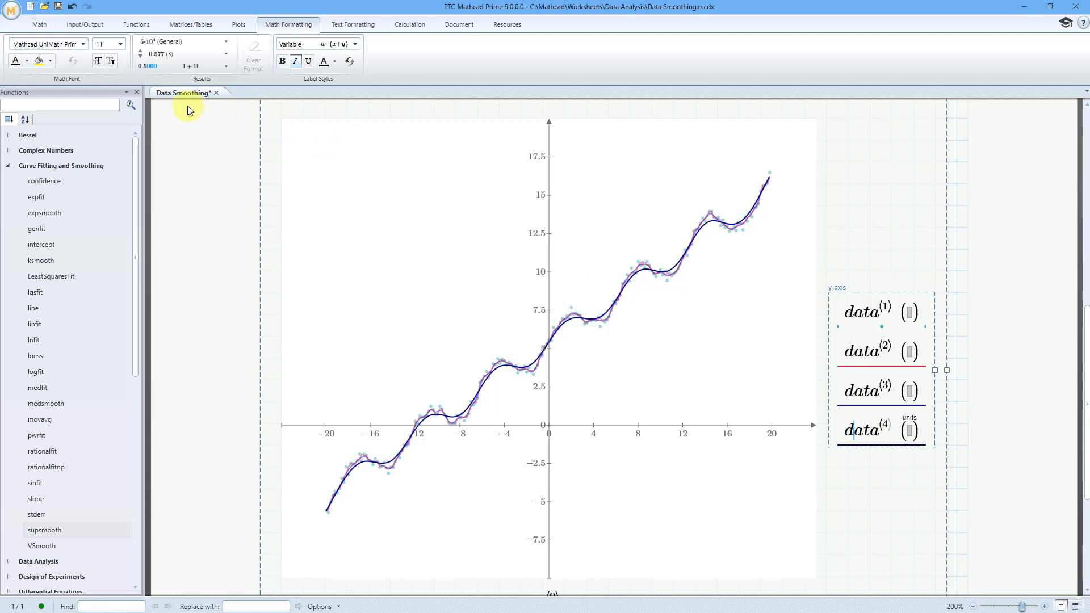
left_click(241, 25)
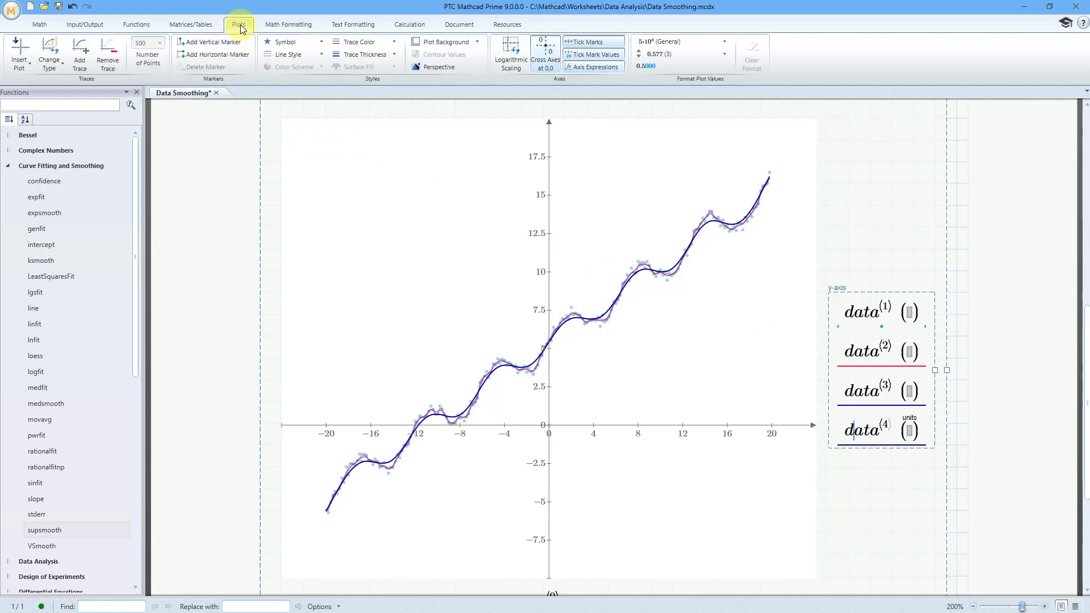
left_click(385, 42)
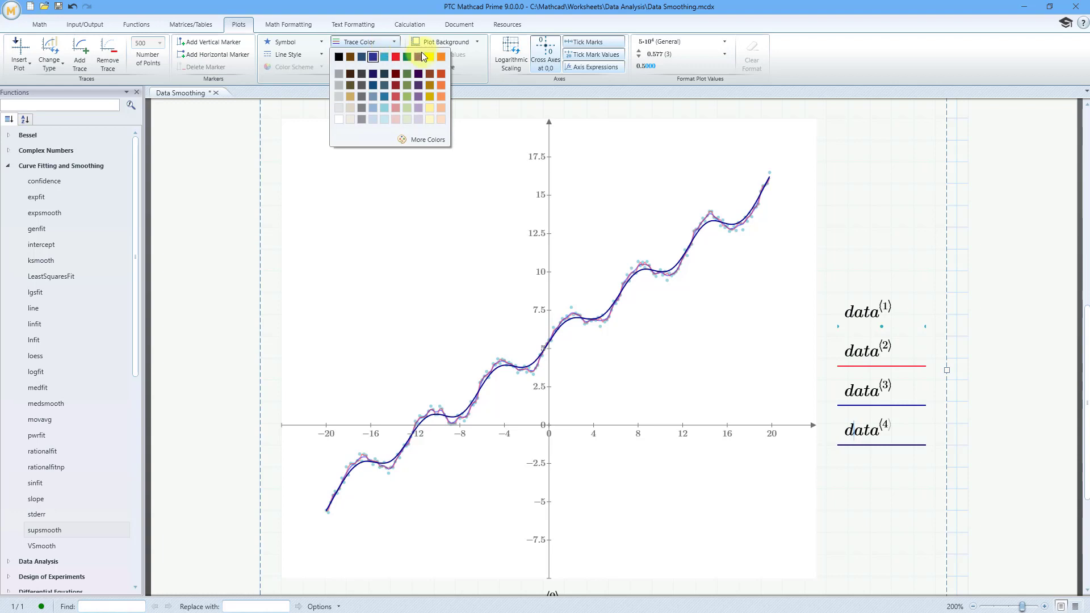
left_click(429, 58)
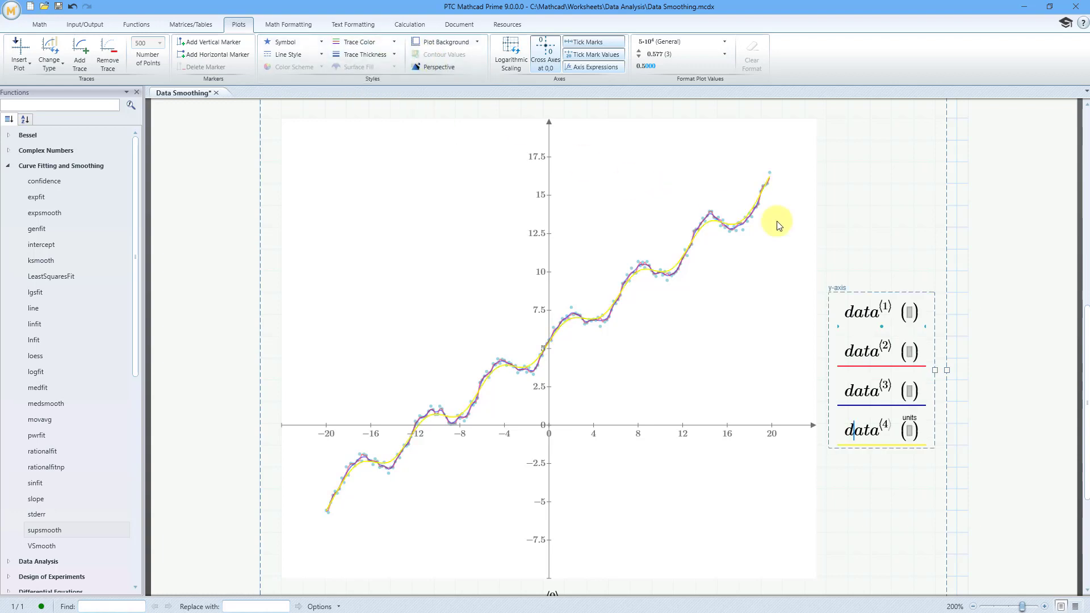
left_click(957, 270)
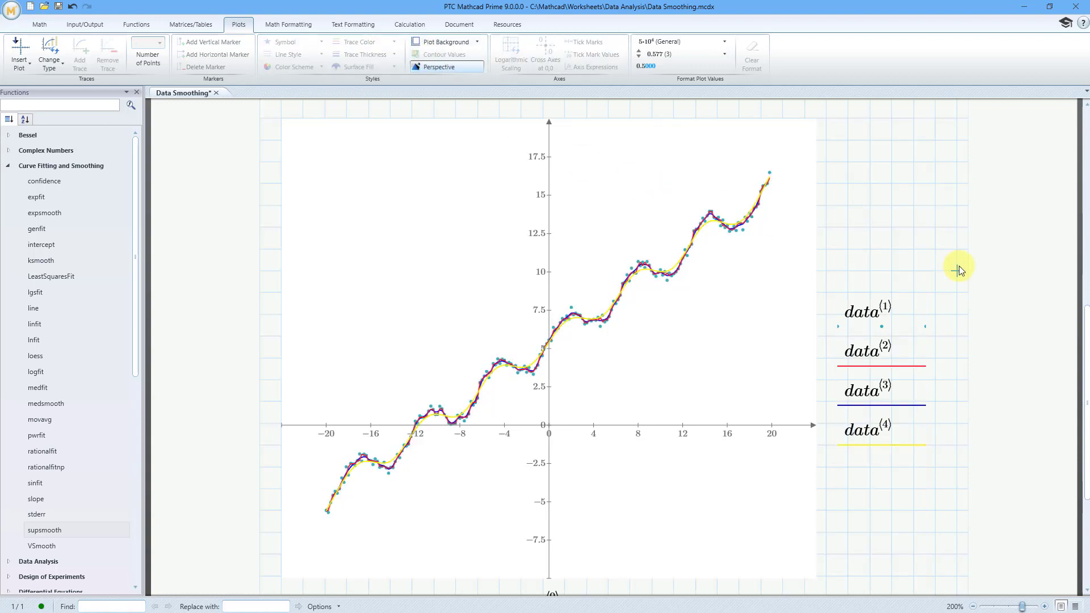